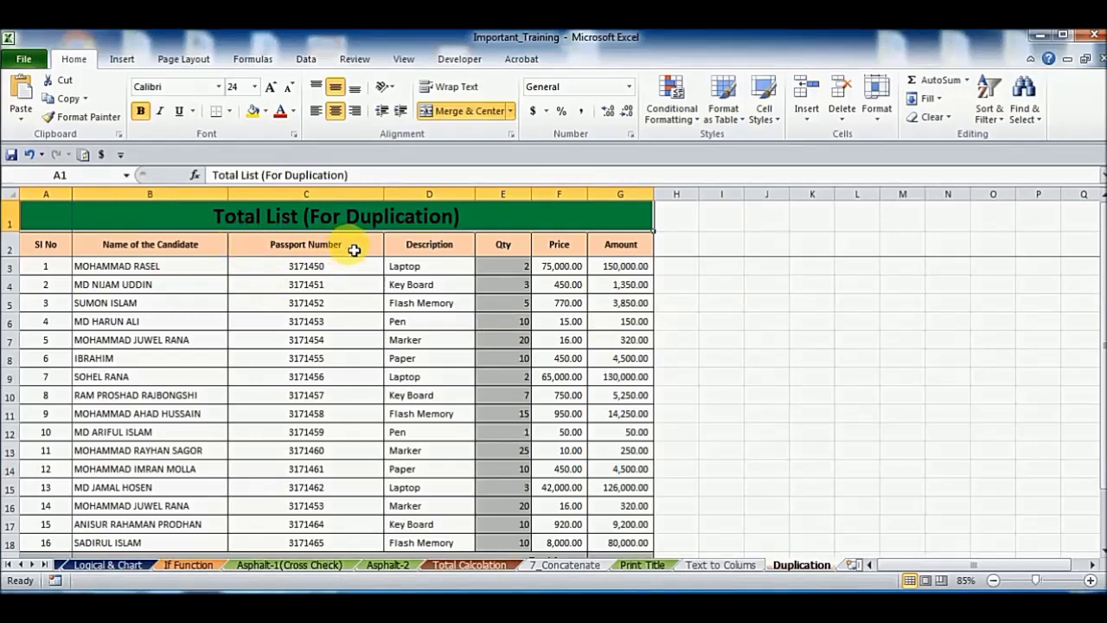
# Step: Look over the candidate names, passport numbers and item descriptions in the Total List table
pyautogui.click(255, 340)
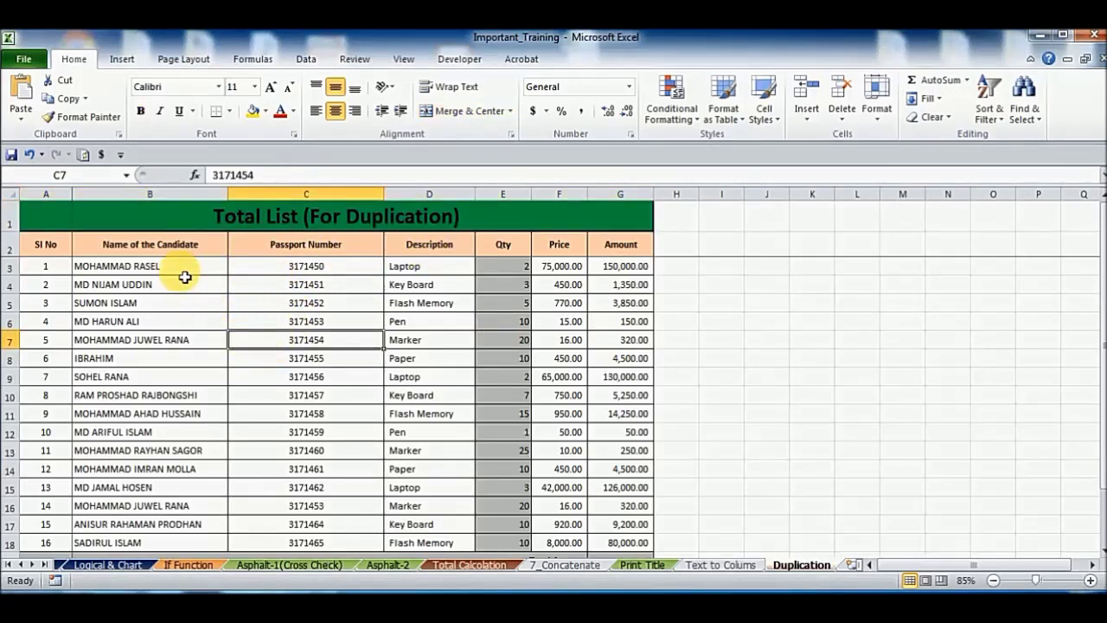
pyautogui.moveTo(181, 266); pyautogui.dragTo(182, 451)
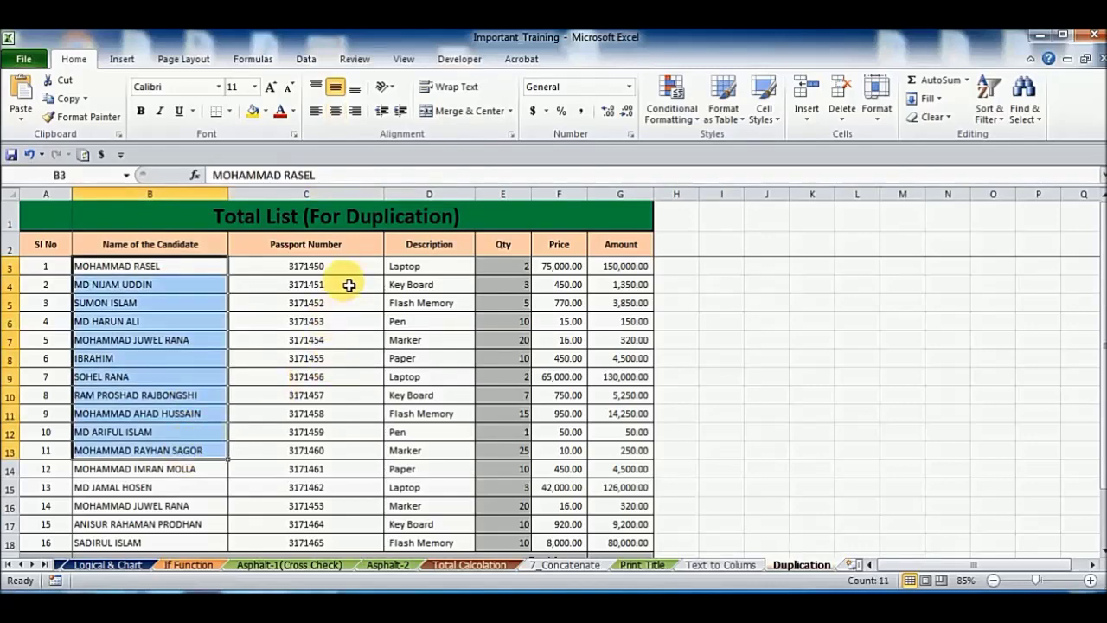
pyautogui.moveTo(351, 287); pyautogui.dragTo(354, 318)
pyautogui.click(348, 394)
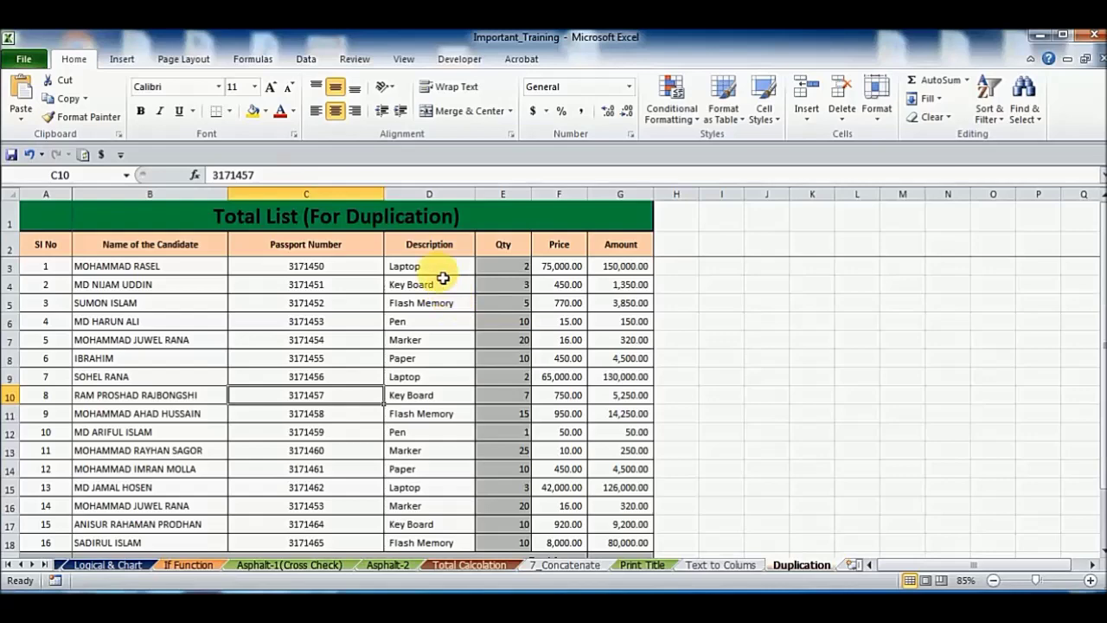
pyautogui.moveTo(424, 266); pyautogui.dragTo(438, 362)
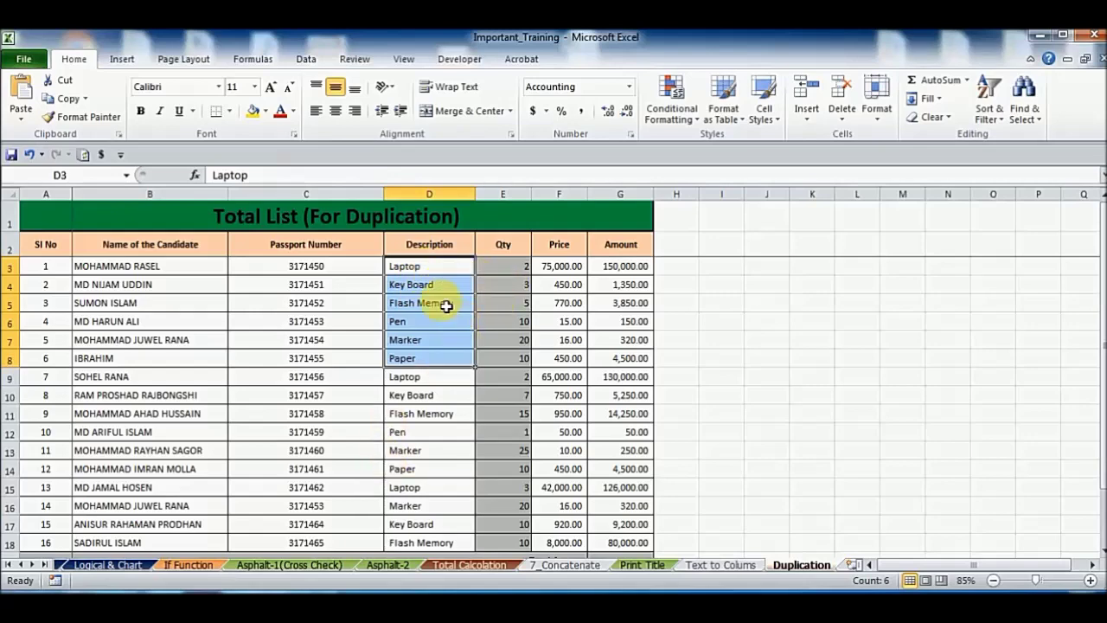
pyautogui.click(424, 394)
pyautogui.click(430, 266)
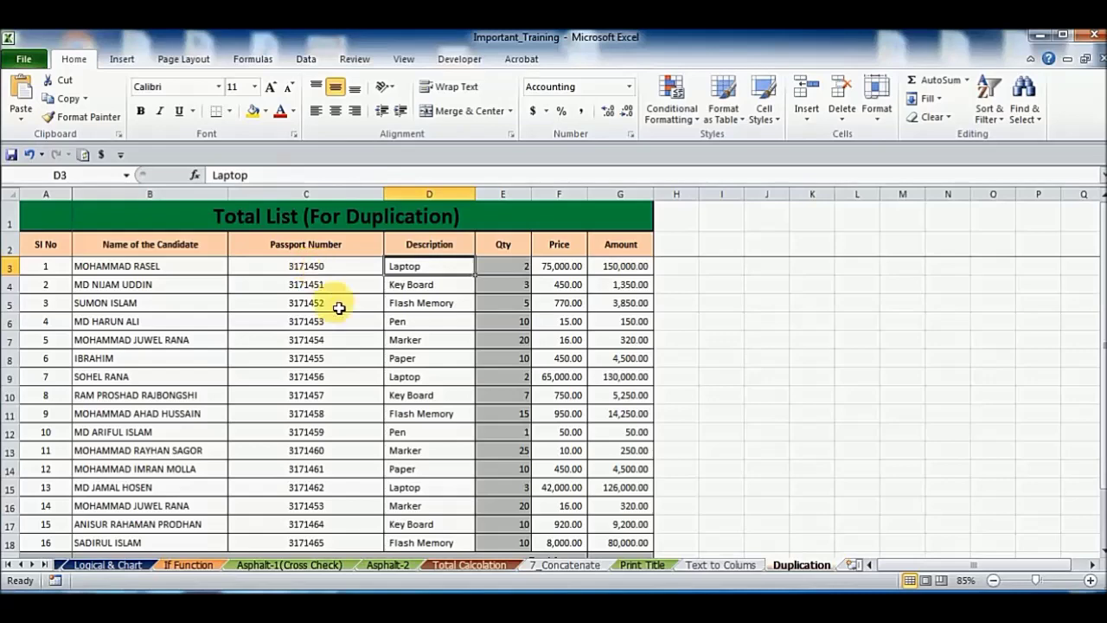
# Step: Review the first rows: passport numbers 3171450–3171452, names, Laptop and Flash Memory descriptions, price 450
pyautogui.click(320, 267)
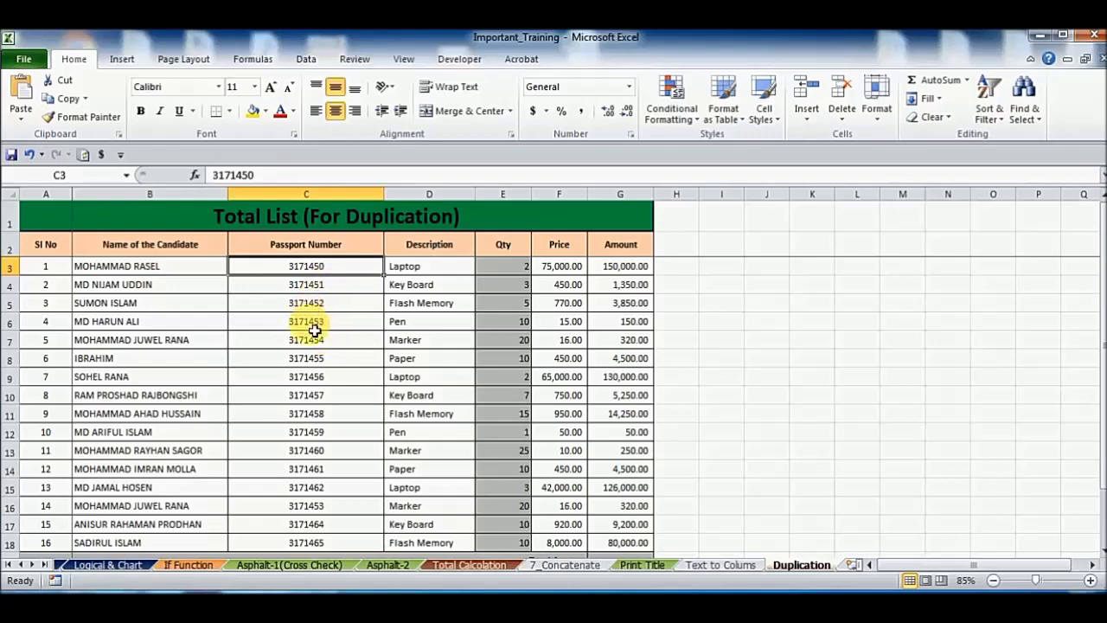
pyautogui.click(320, 302)
pyautogui.click(311, 268)
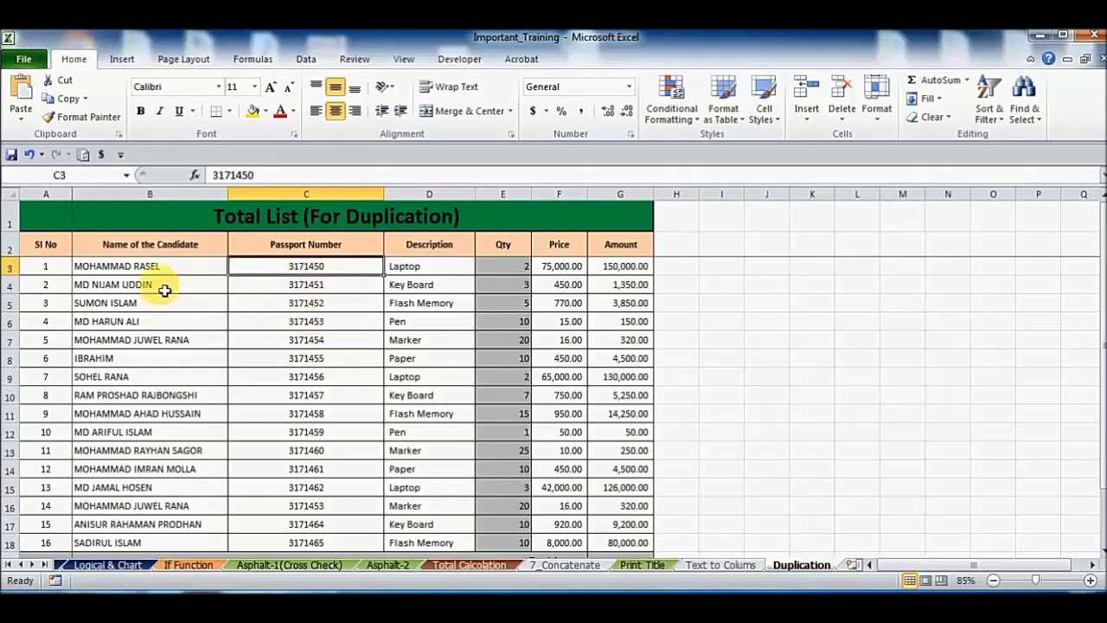
pyautogui.moveTo(161, 268); pyautogui.dragTo(167, 400)
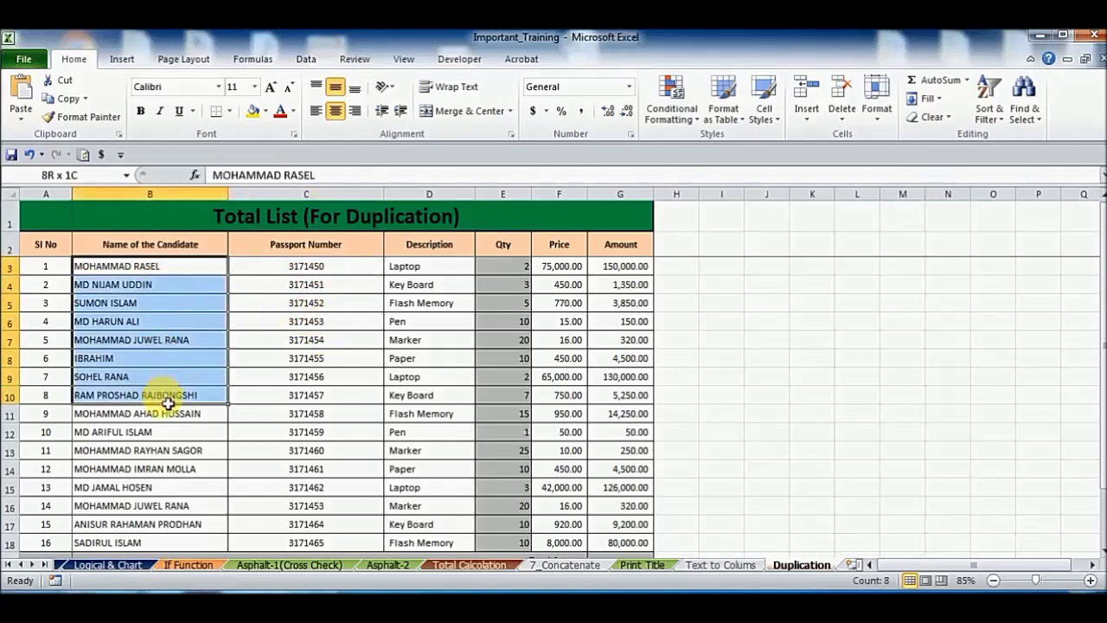
pyautogui.click(161, 269)
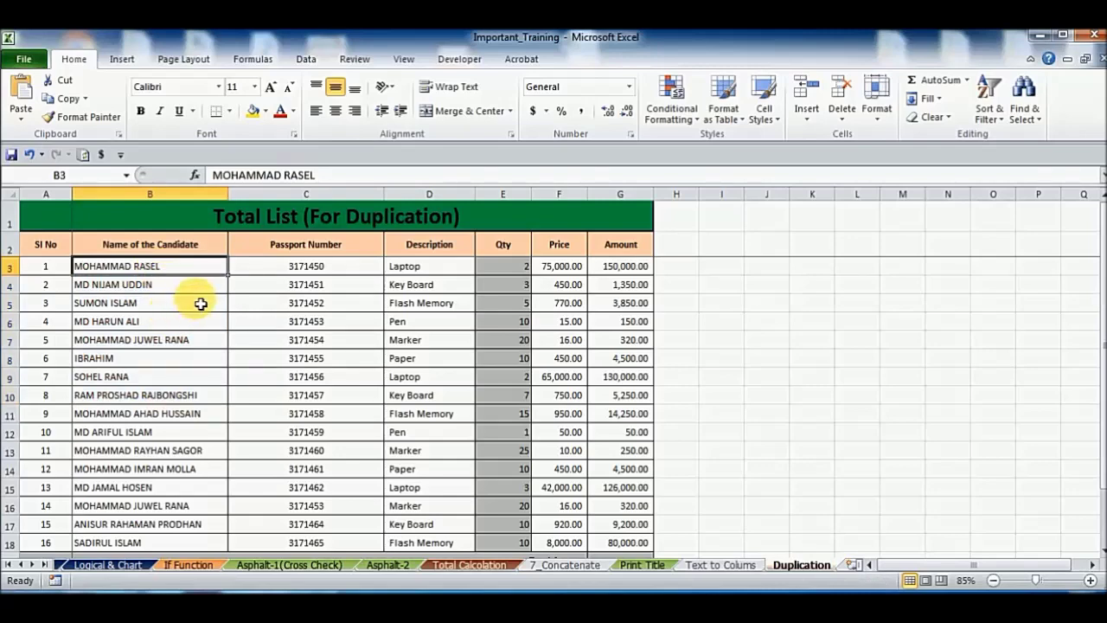
pyautogui.click(164, 287)
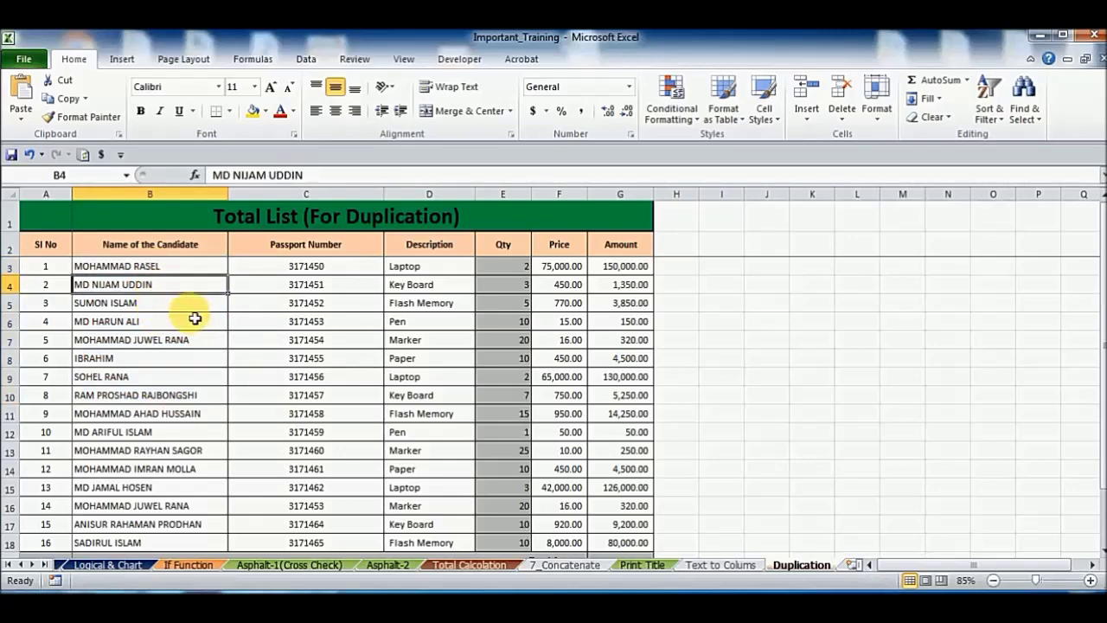
pyautogui.click(319, 267)
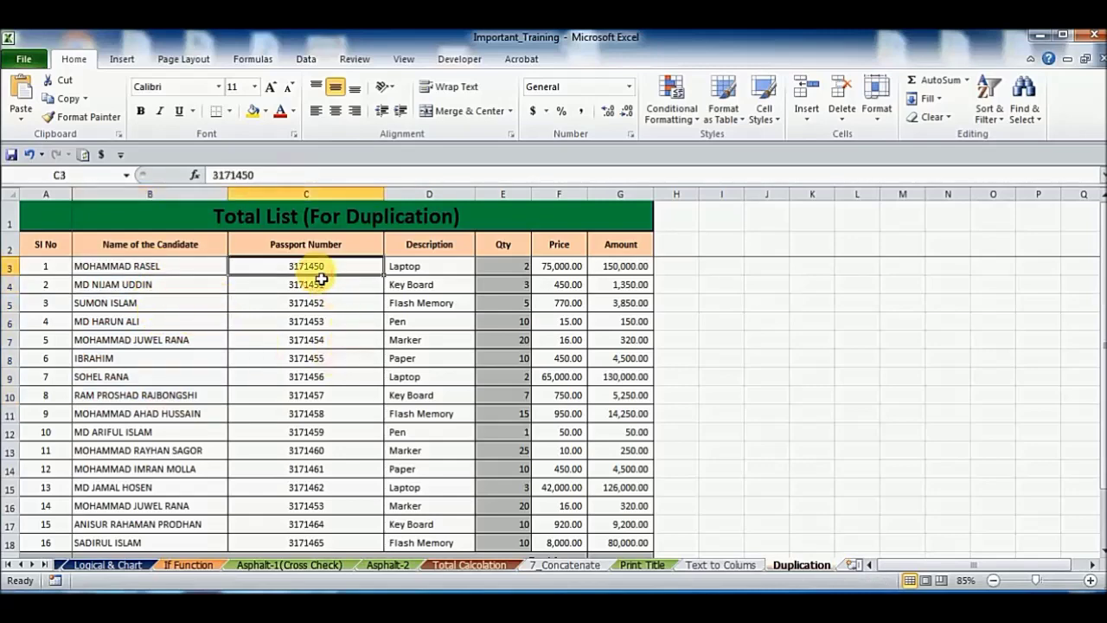
pyautogui.click(443, 268)
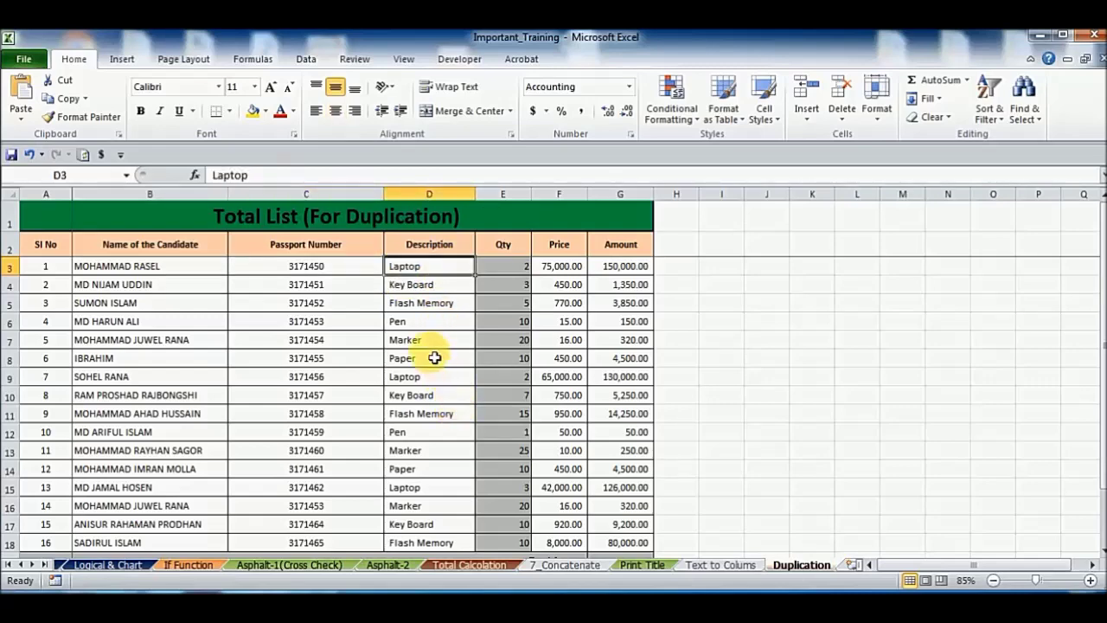
pyautogui.click(423, 304)
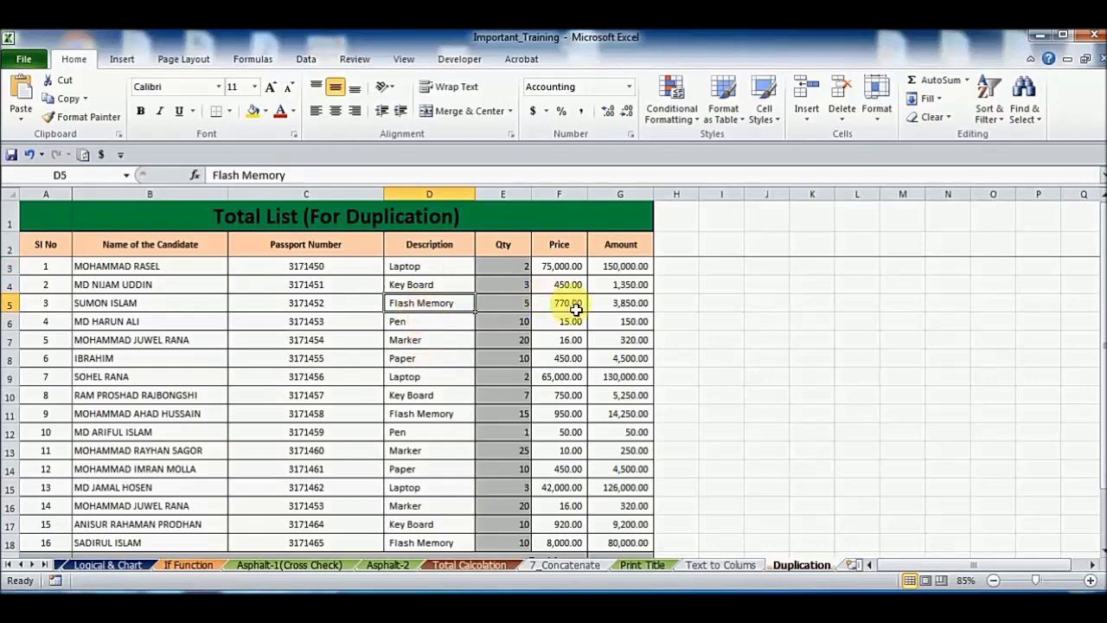
pyautogui.click(554, 285)
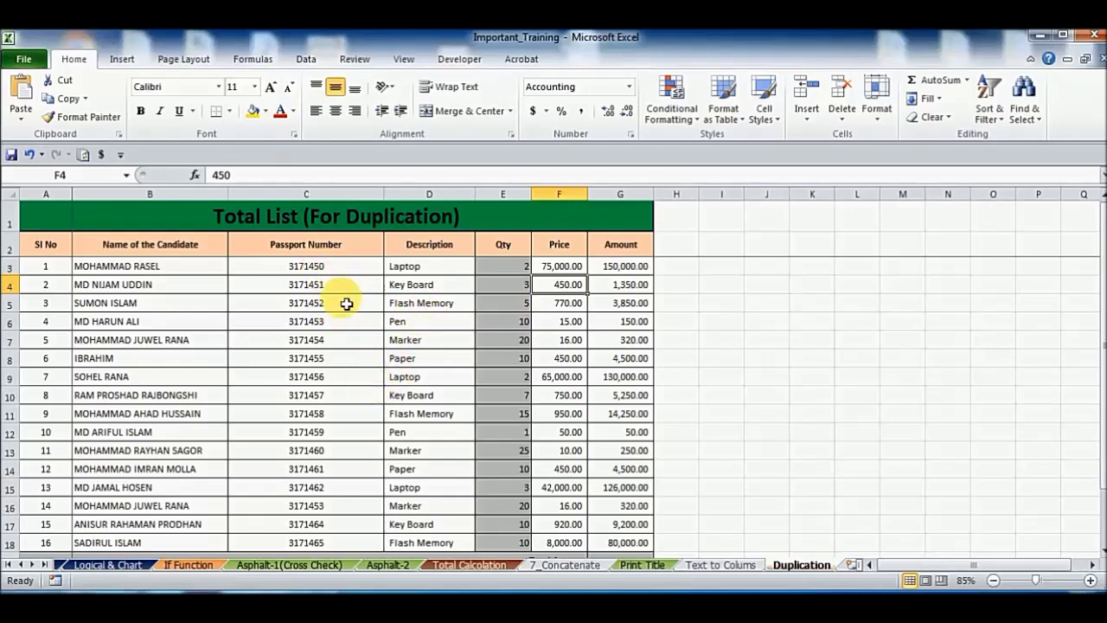
pyautogui.click(341, 271)
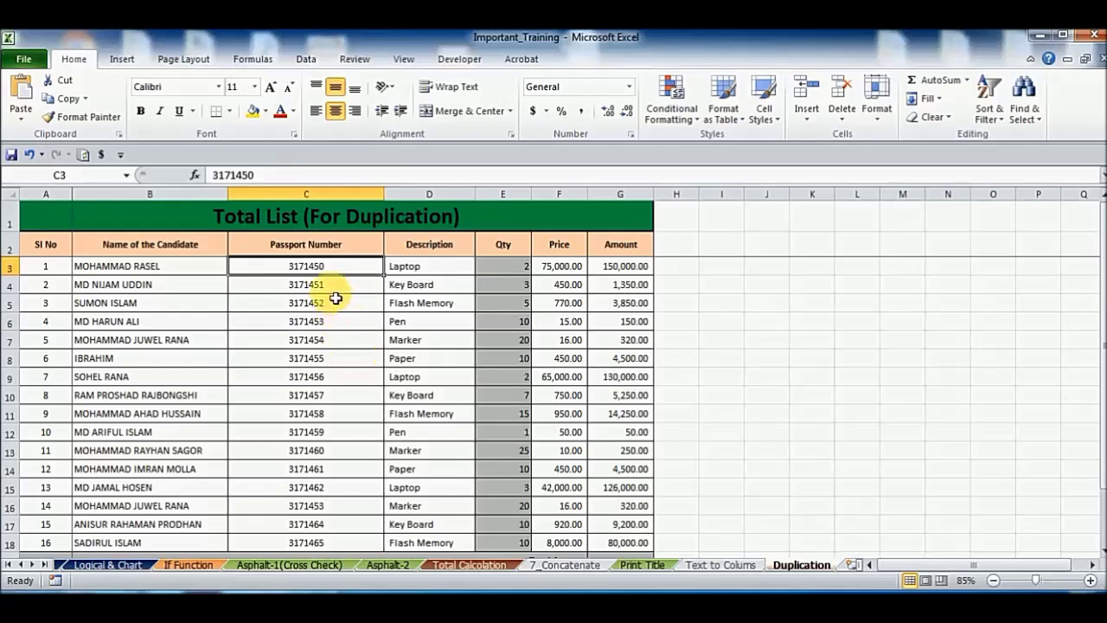
pyautogui.click(337, 305)
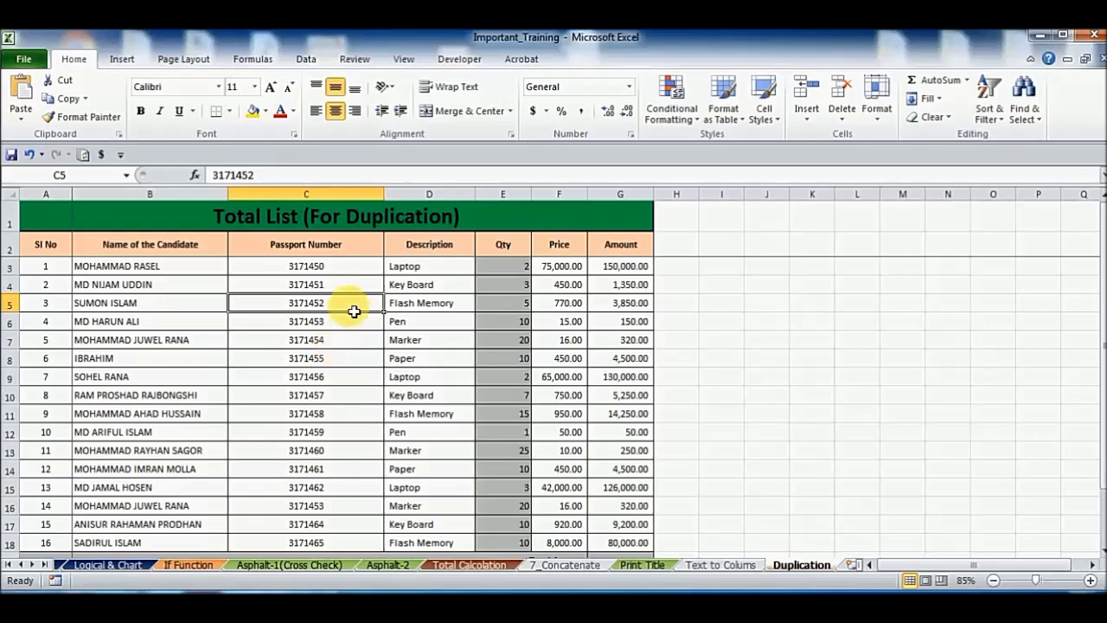
# Step: Mark passport numbers in rows 3 to 14 and check 3171453 and 3171455
pyautogui.moveTo(332, 271); pyautogui.dragTo(326, 475)
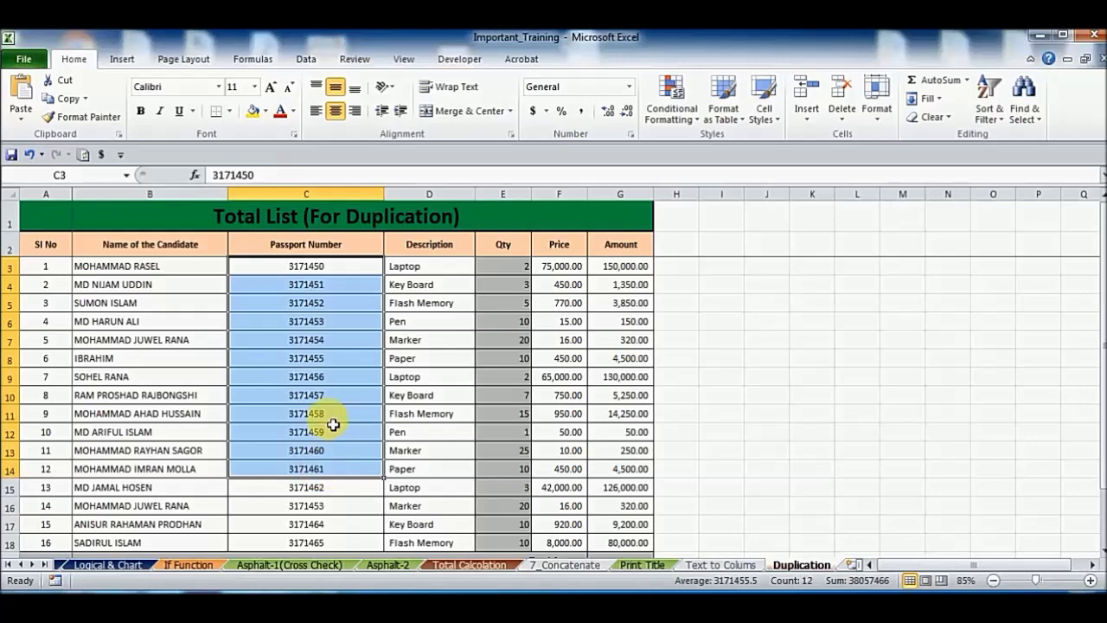
pyautogui.click(319, 324)
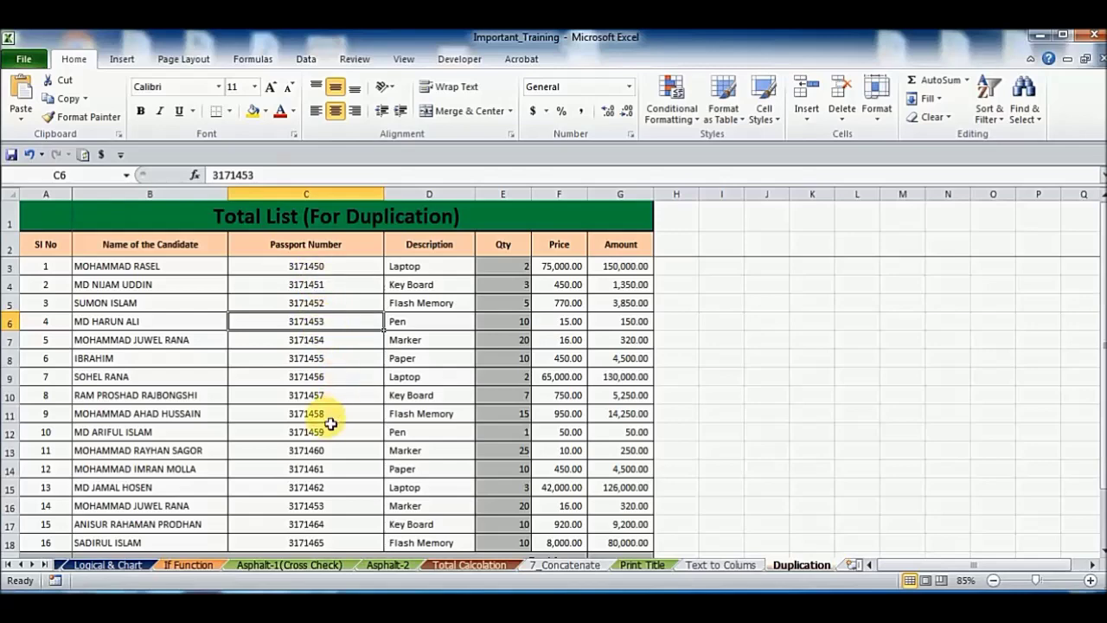
pyautogui.click(332, 358)
pyautogui.click(340, 270)
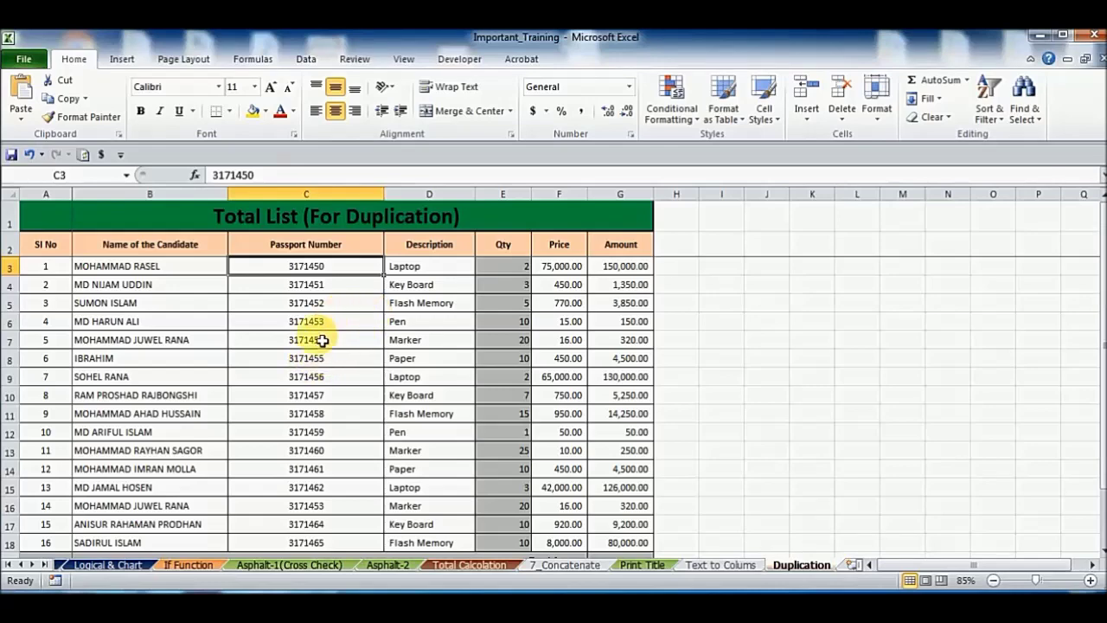
# Step: Compare the passport numbers to spot the repeated 3171453, ending on the Passport Number header in C2
pyautogui.click(319, 303)
pyautogui.click(314, 286)
pyautogui.click(339, 341)
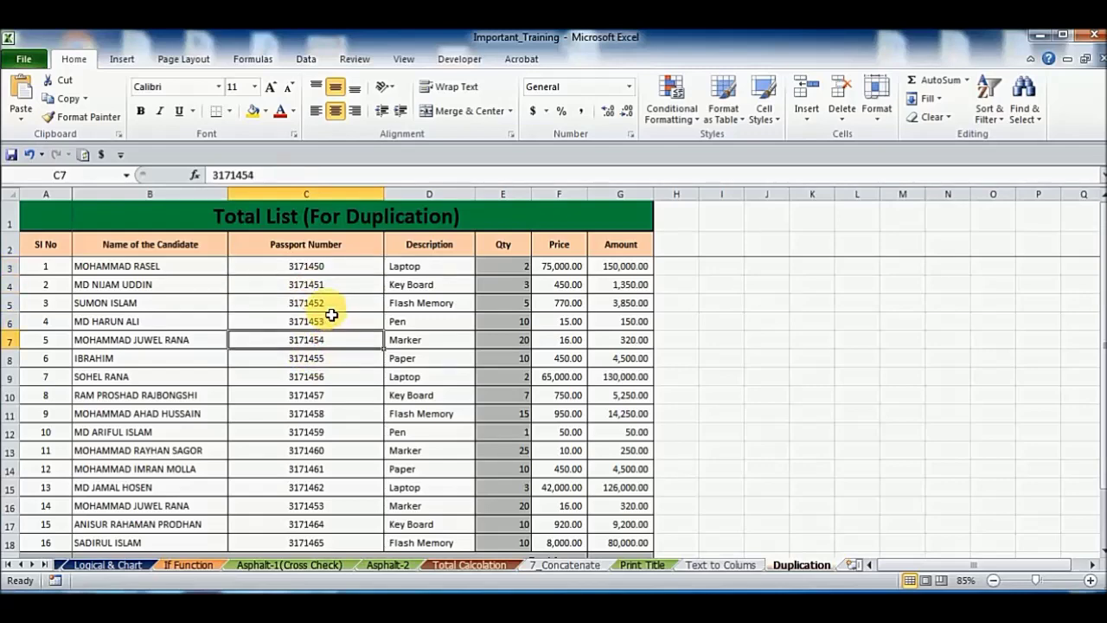
pyautogui.click(330, 415)
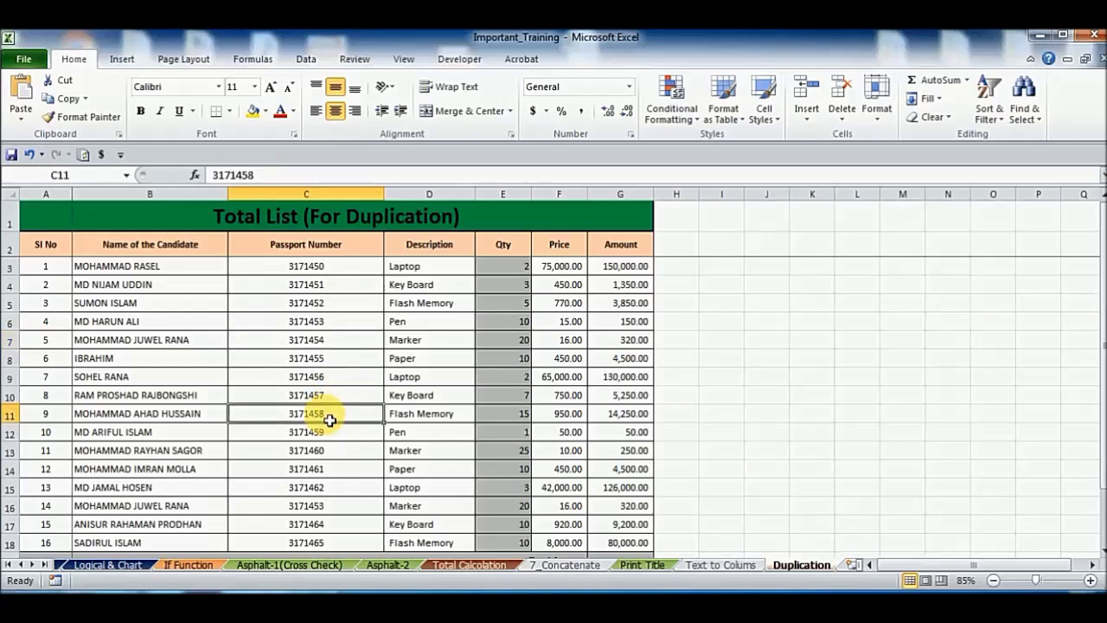
pyautogui.click(308, 319)
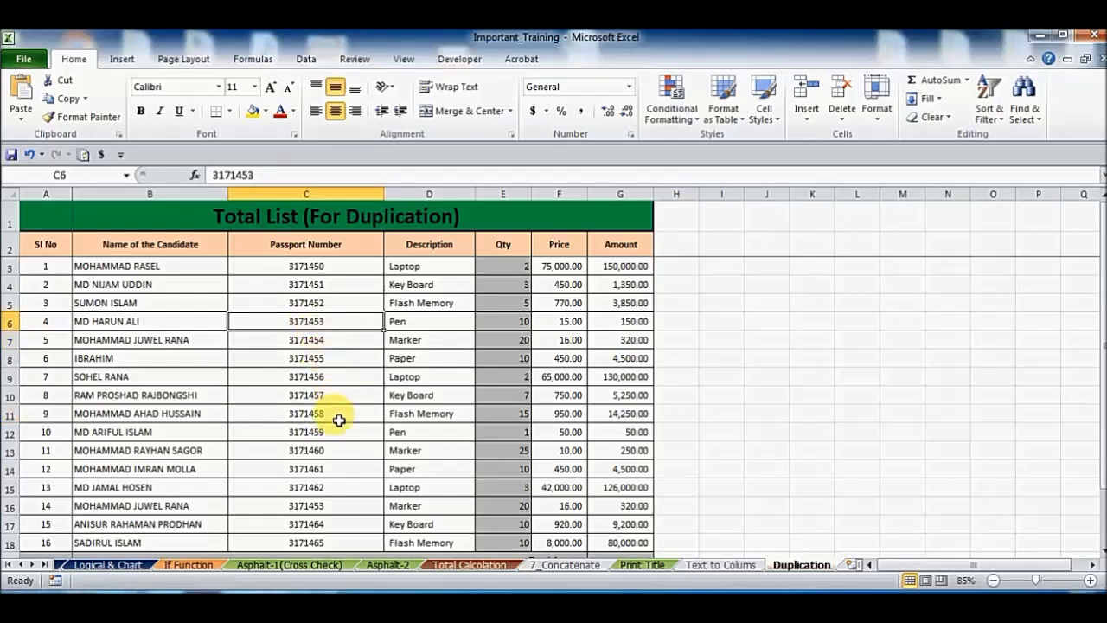
pyautogui.click(329, 266)
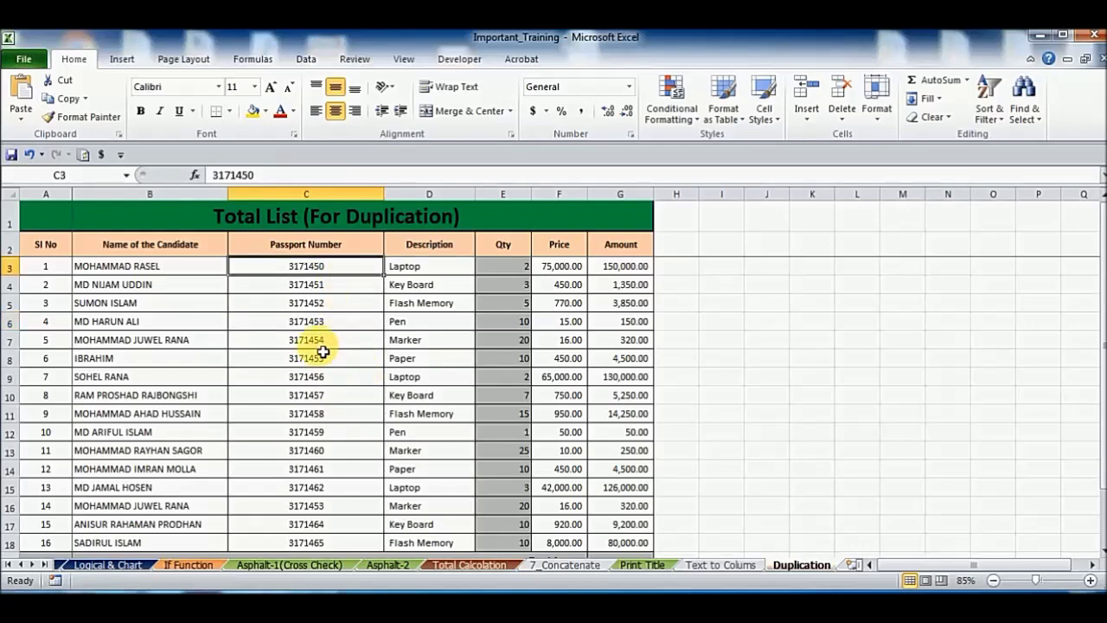
pyautogui.click(320, 303)
pyautogui.click(315, 395)
pyautogui.click(296, 304)
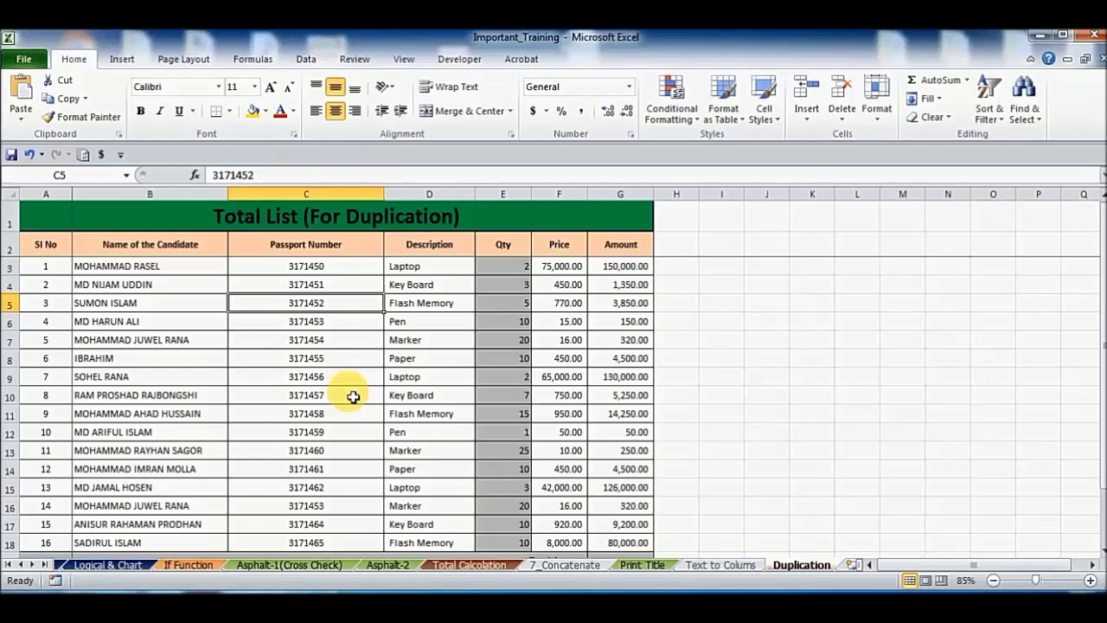
pyautogui.click(333, 271)
pyautogui.click(327, 243)
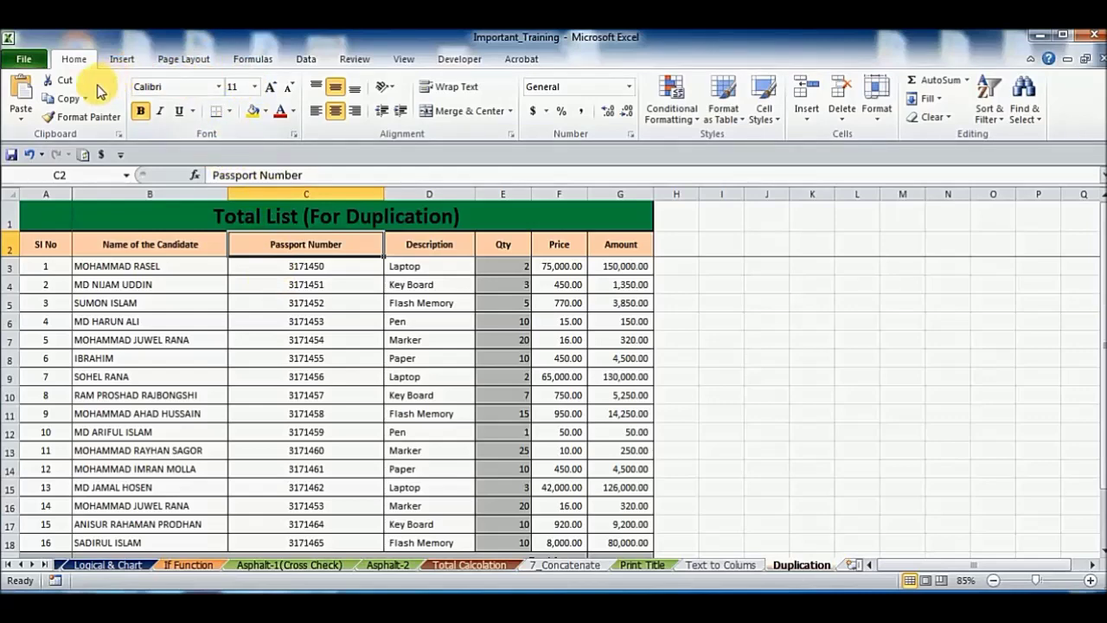
pyautogui.click(122, 60)
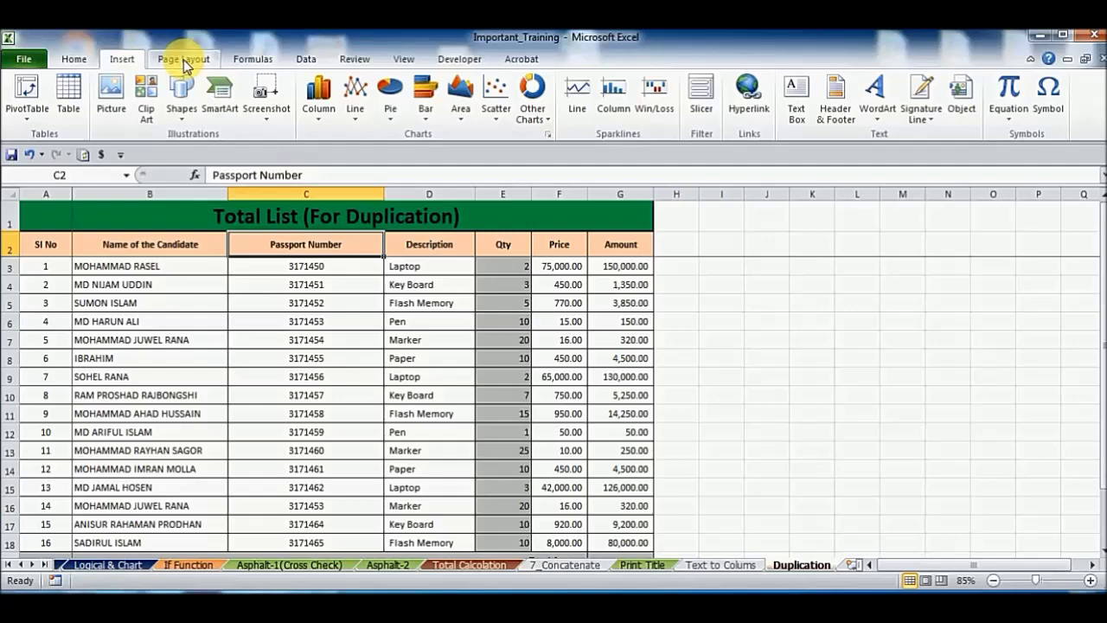
# Step: Browse the Formulas, Data and Review ribbon tabs, then return to Home's Conditional Formatting menu
pyautogui.click(185, 60)
pyautogui.click(254, 60)
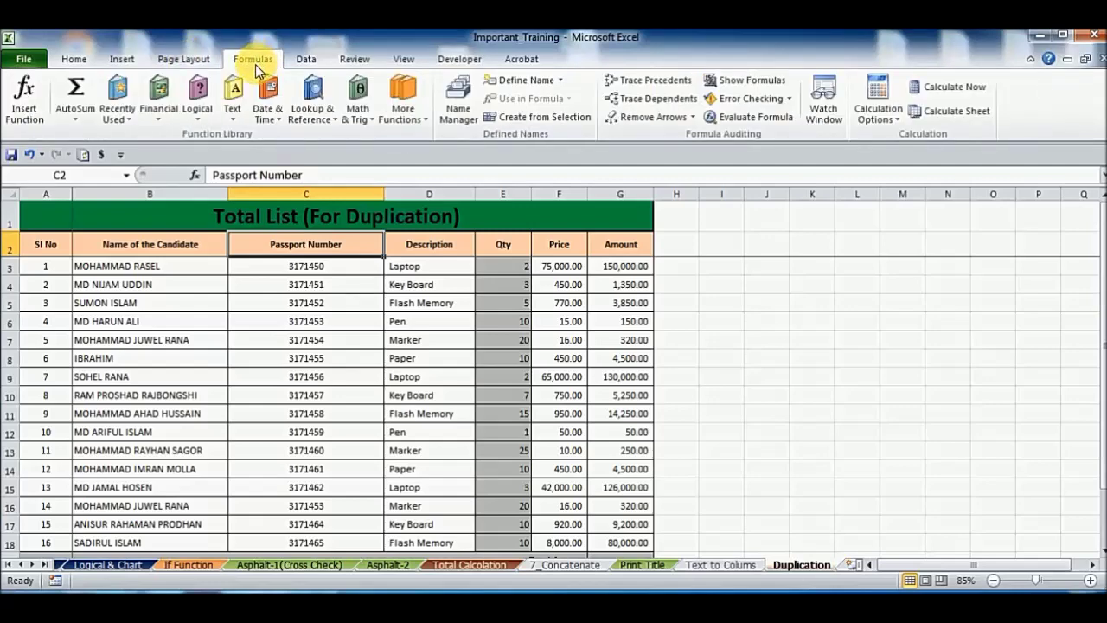
pyautogui.click(307, 61)
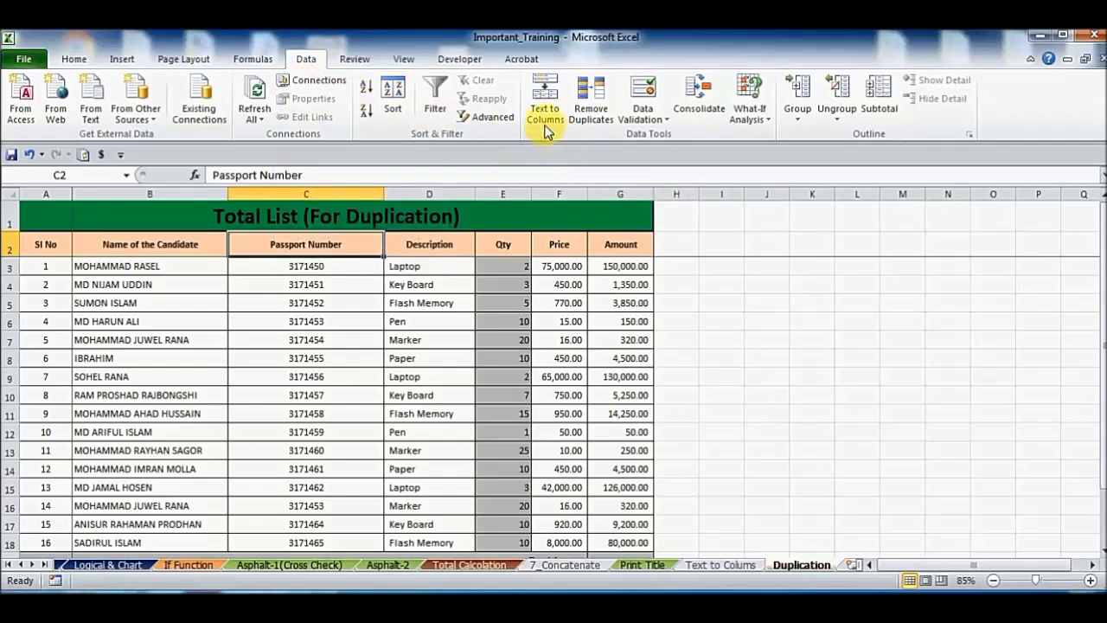
pyautogui.click(337, 61)
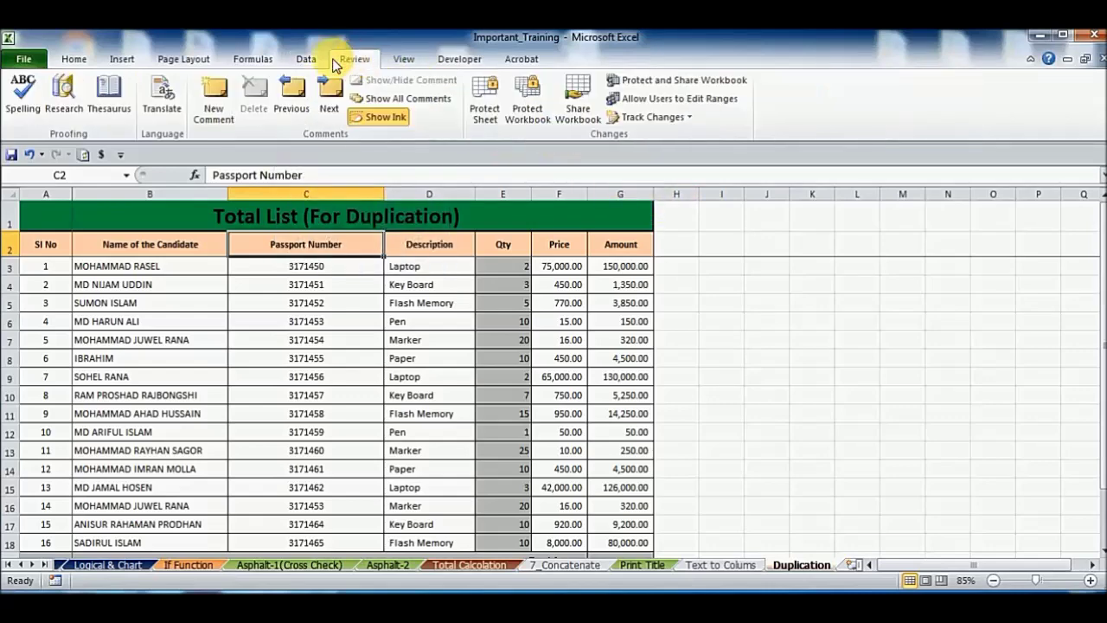
pyautogui.click(253, 59)
pyautogui.click(122, 60)
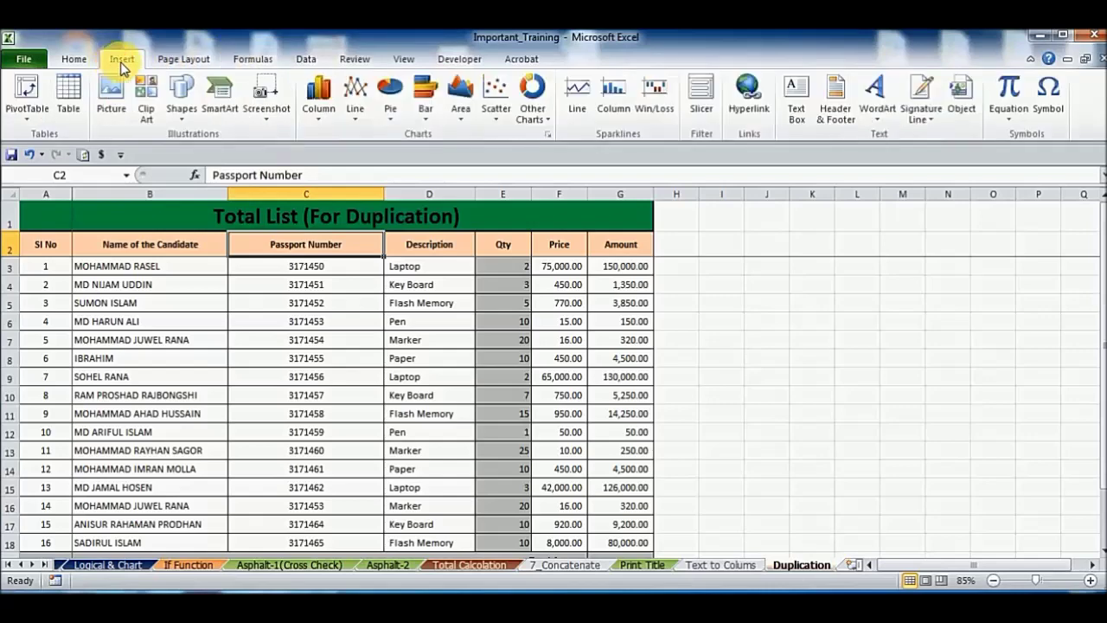
pyautogui.click(74, 58)
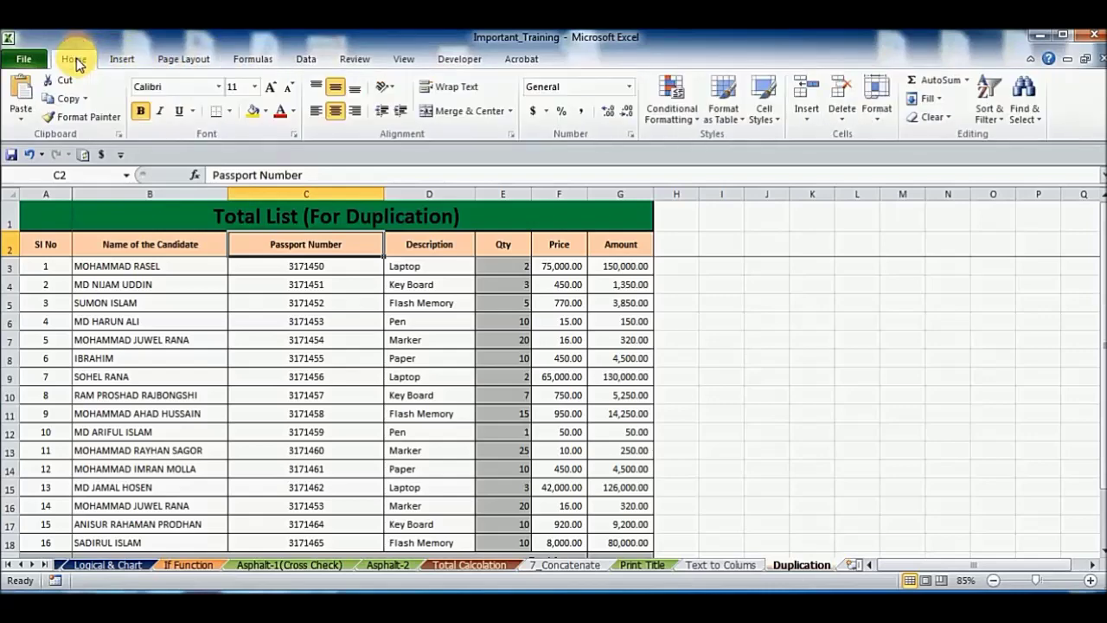
pyautogui.click(699, 119)
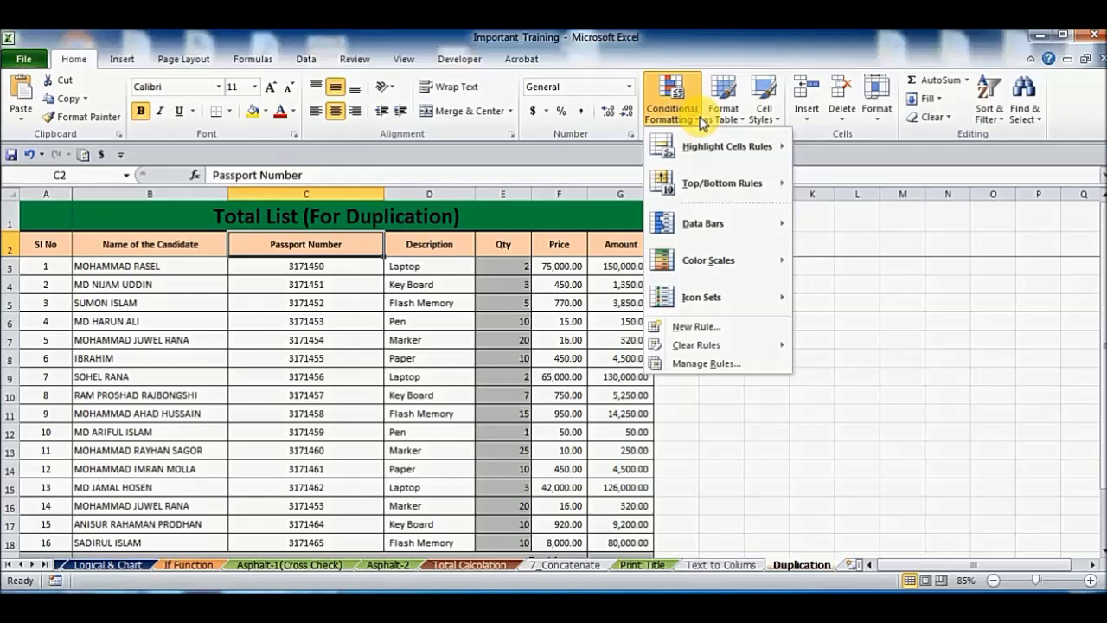
pyautogui.moveTo(725, 146)
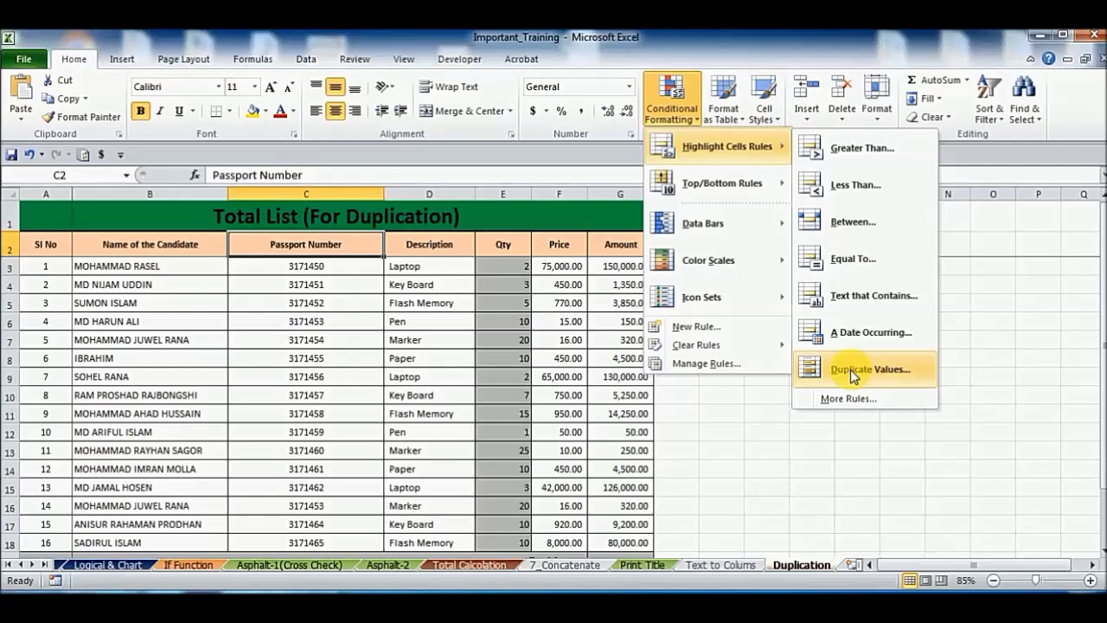
# Step: Close the Conditional Formatting menu and try selecting passport cells C3:C5, C2 and C7
pyautogui.click(742, 434)
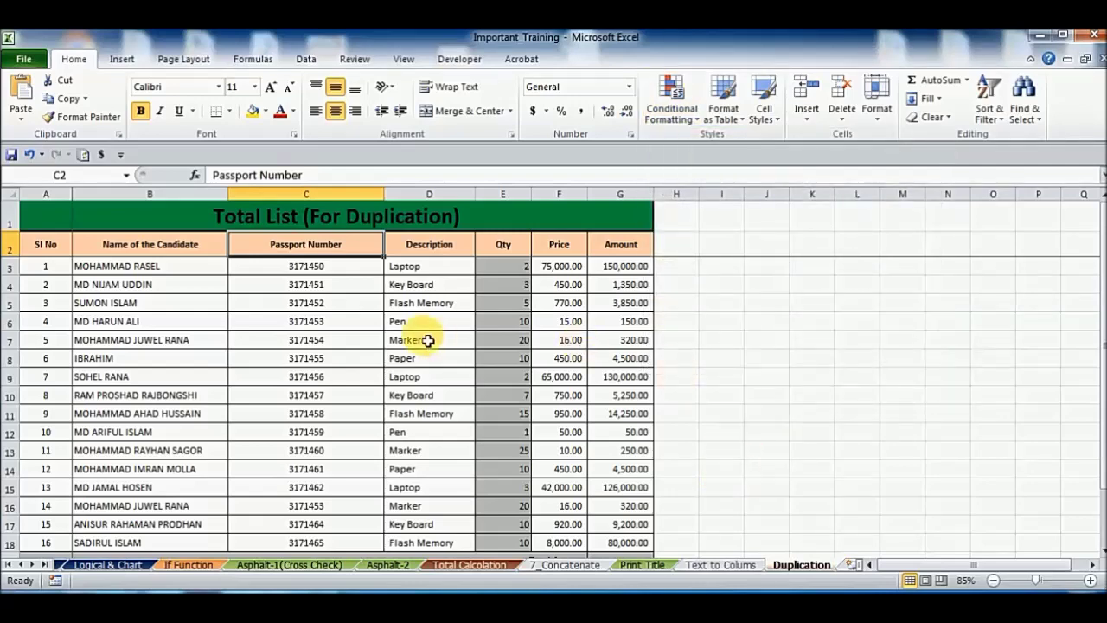
pyautogui.moveTo(306, 266); pyautogui.dragTo(321, 303)
pyautogui.click(311, 244)
pyautogui.click(316, 285)
pyautogui.click(310, 266)
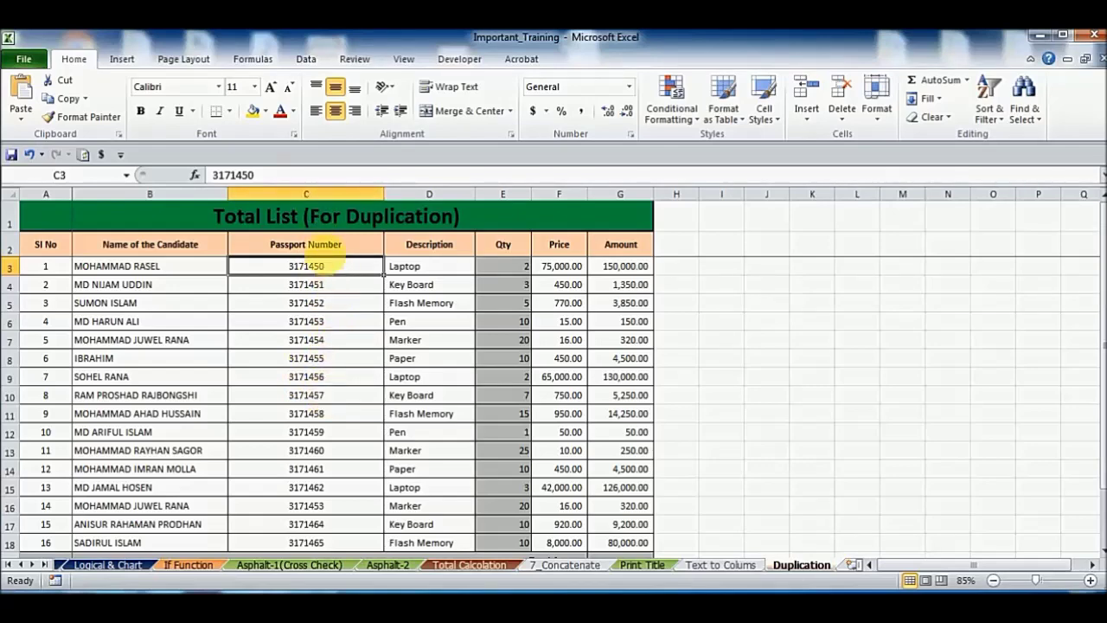
pyautogui.click(322, 244)
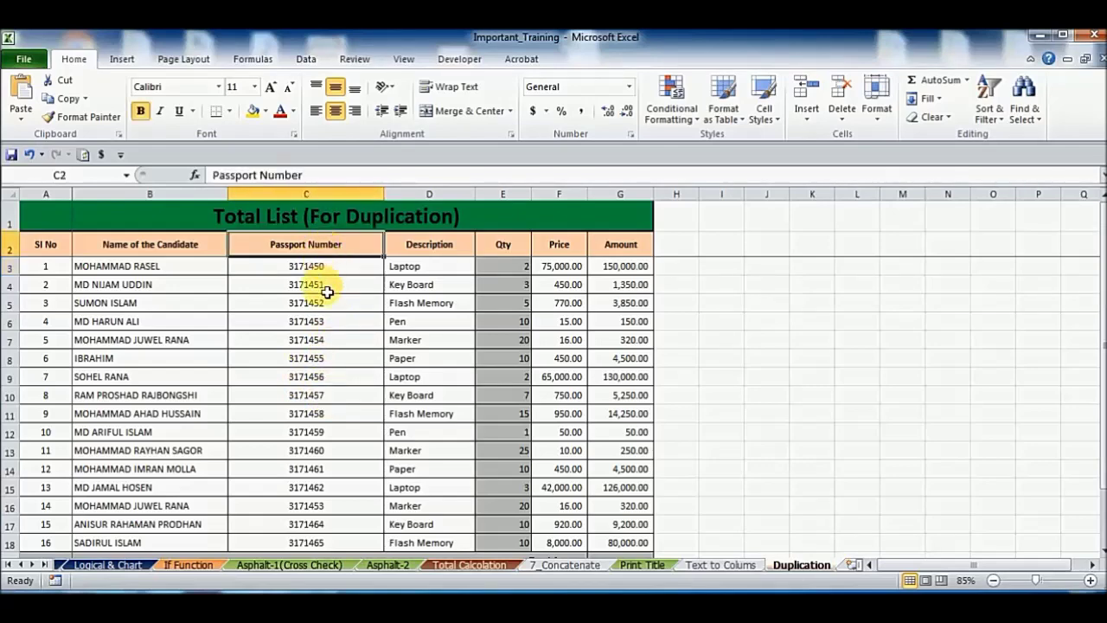
pyautogui.click(317, 206)
pyautogui.click(359, 342)
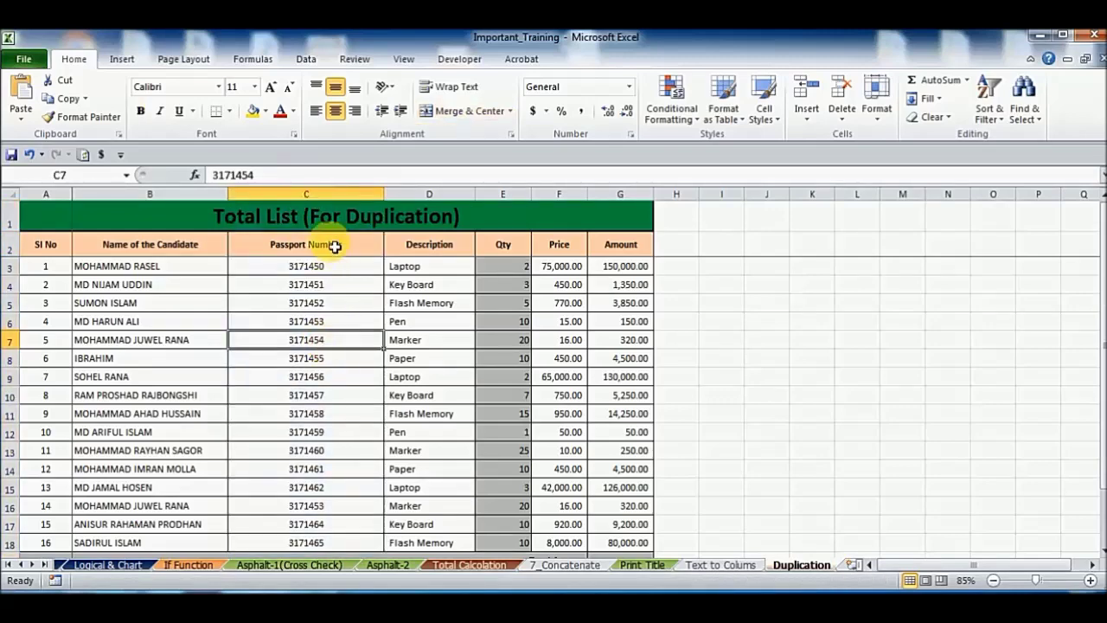
# Step: Try ranges C2:C5 and C6:C14, then select the entire Passport Number column C
pyautogui.click(305, 193)
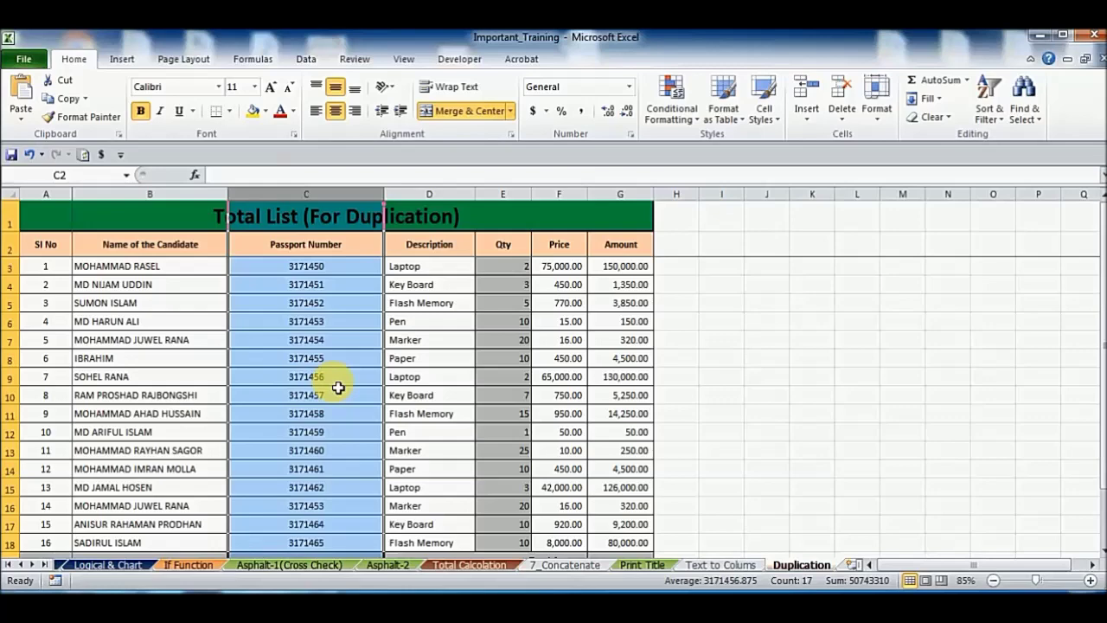
pyautogui.click(334, 318)
pyautogui.moveTo(320, 246); pyautogui.dragTo(320, 383)
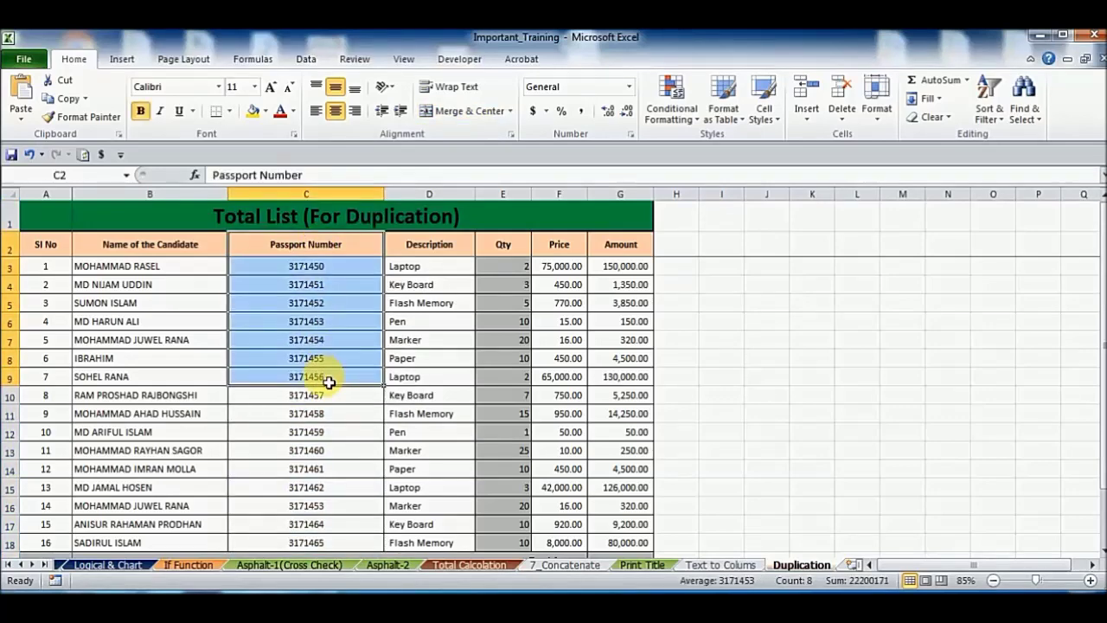
pyautogui.click(321, 431)
pyautogui.moveTo(320, 321); pyautogui.dragTo(325, 467)
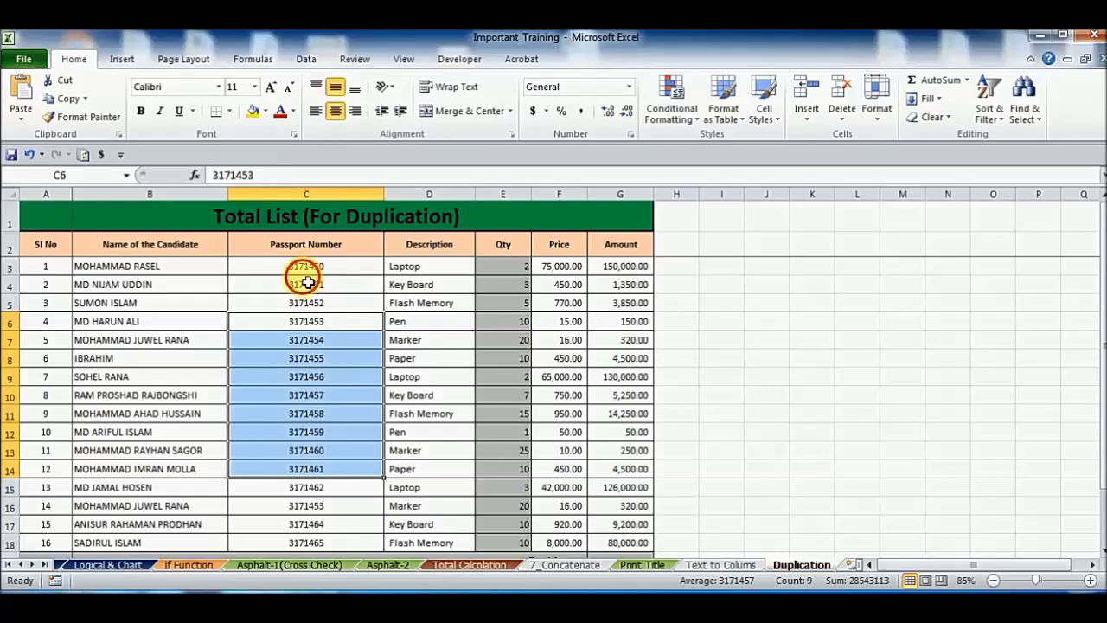
pyautogui.click(313, 285)
pyautogui.click(303, 268)
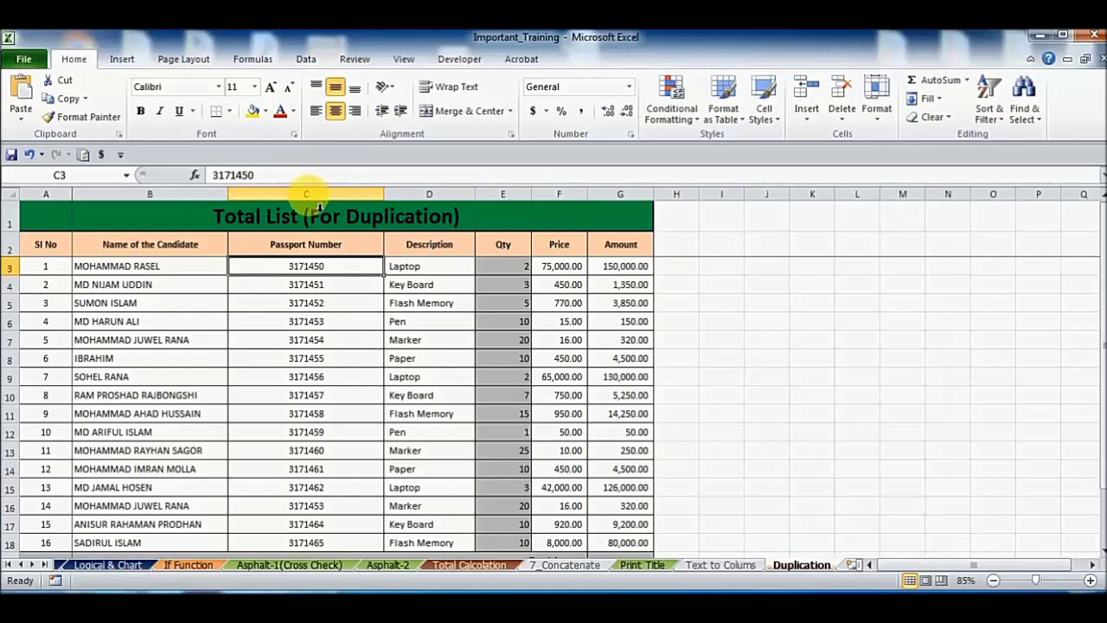
pyautogui.click(313, 193)
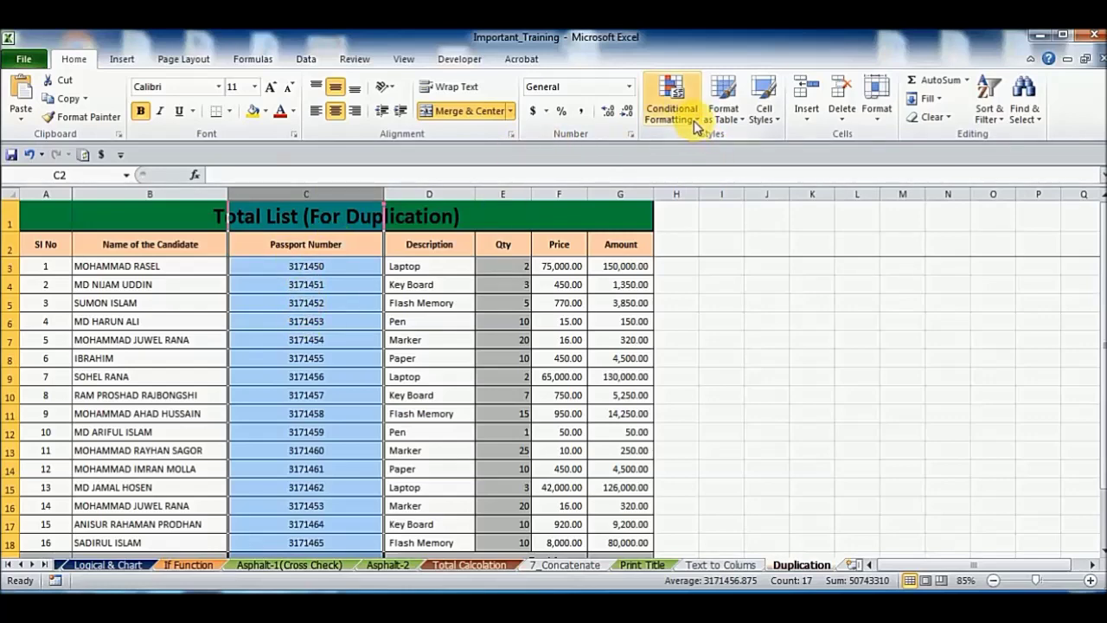
# Step: Choose Conditional Formatting > Highlight Cells Rules > Duplicate Values for column C
pyautogui.click(695, 126)
pyautogui.moveTo(727, 146)
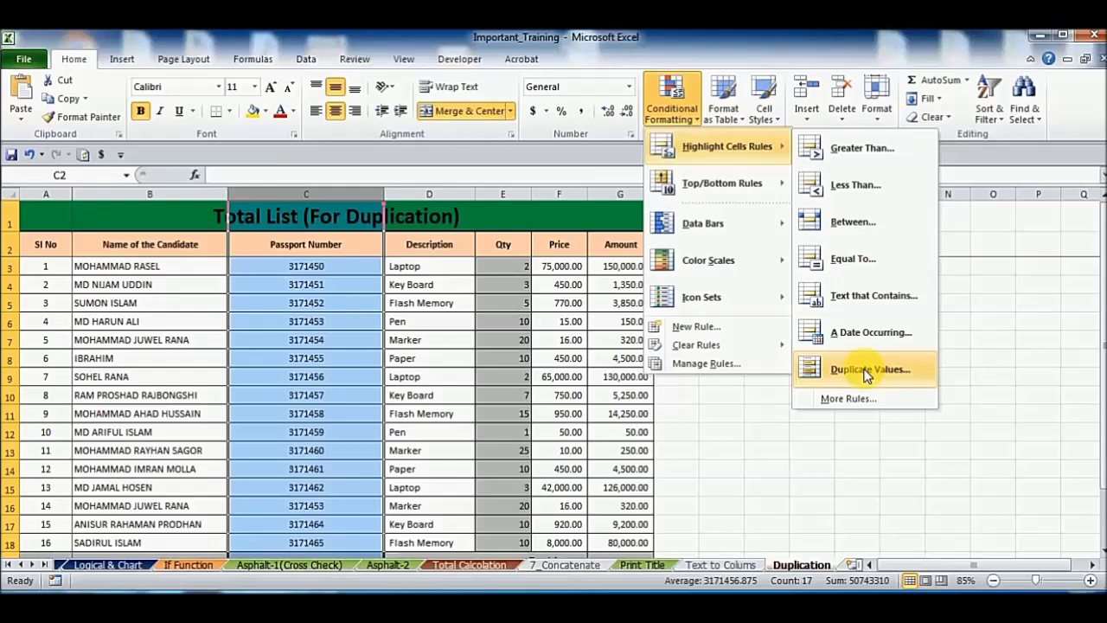
pyautogui.click(866, 370)
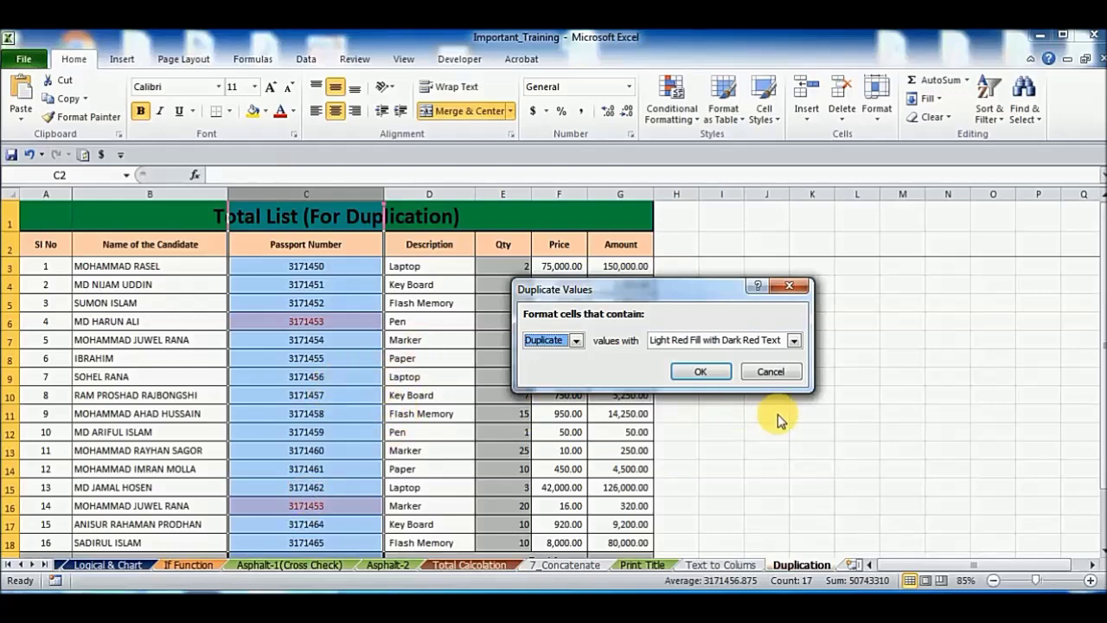
# Step: Keep Duplicate, choose Light Red Fill with Dark Red Text, and apply the rule to column C
pyautogui.click(577, 341)
pyautogui.click(577, 342)
pyautogui.click(795, 340)
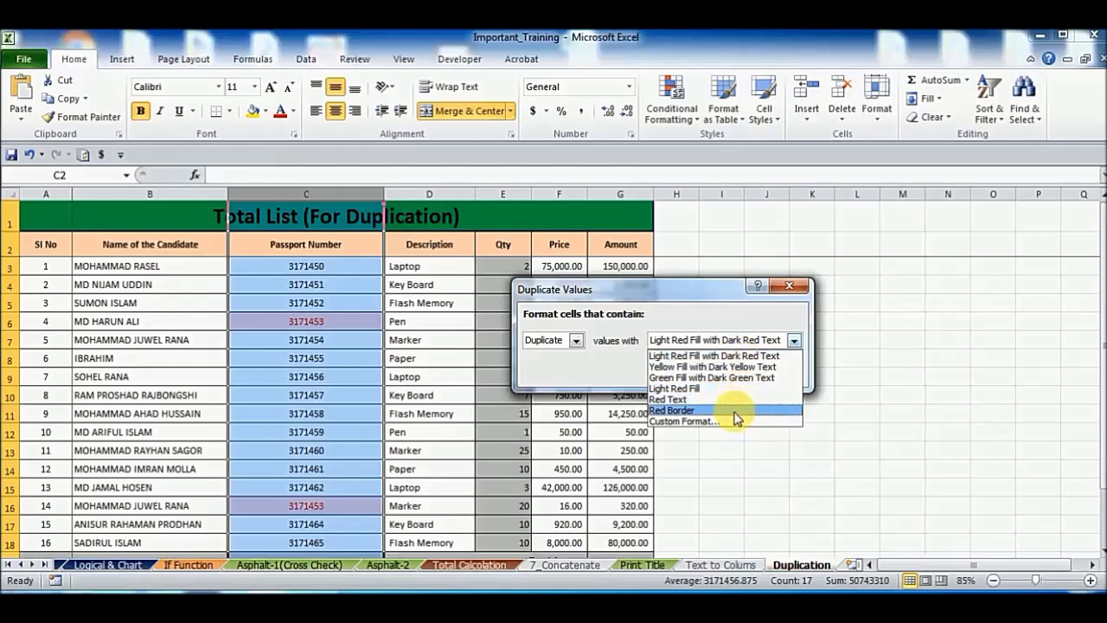
pyautogui.click(728, 357)
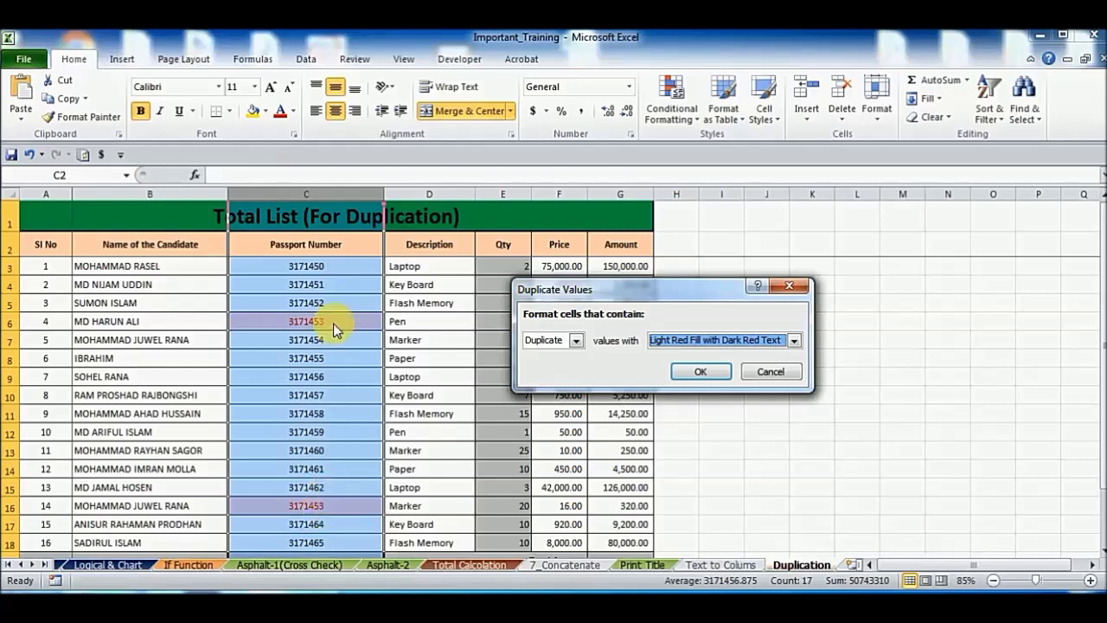
pyautogui.click(702, 372)
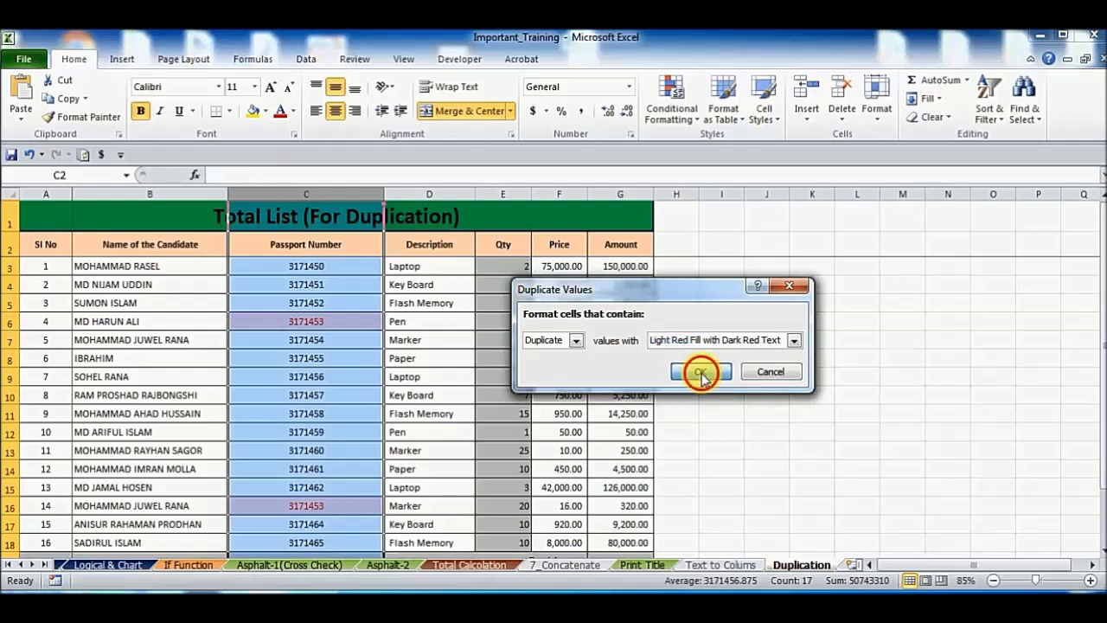
pyautogui.click(311, 395)
pyautogui.click(337, 308)
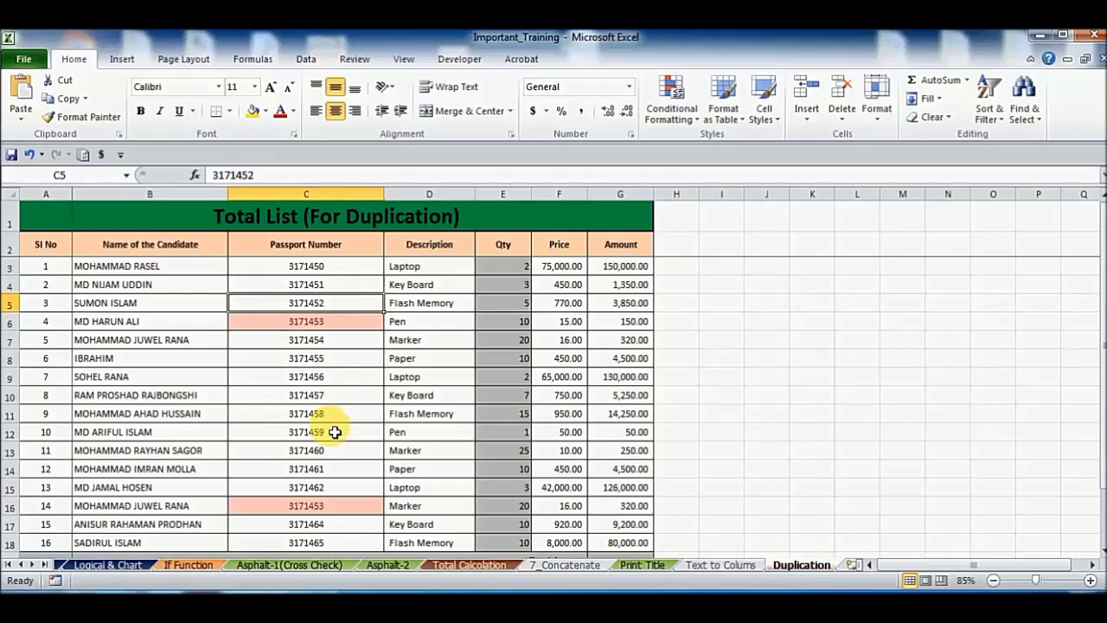
pyautogui.scroll(-4, 335, 432)
pyautogui.scroll(4, 335, 433)
pyautogui.click(315, 358)
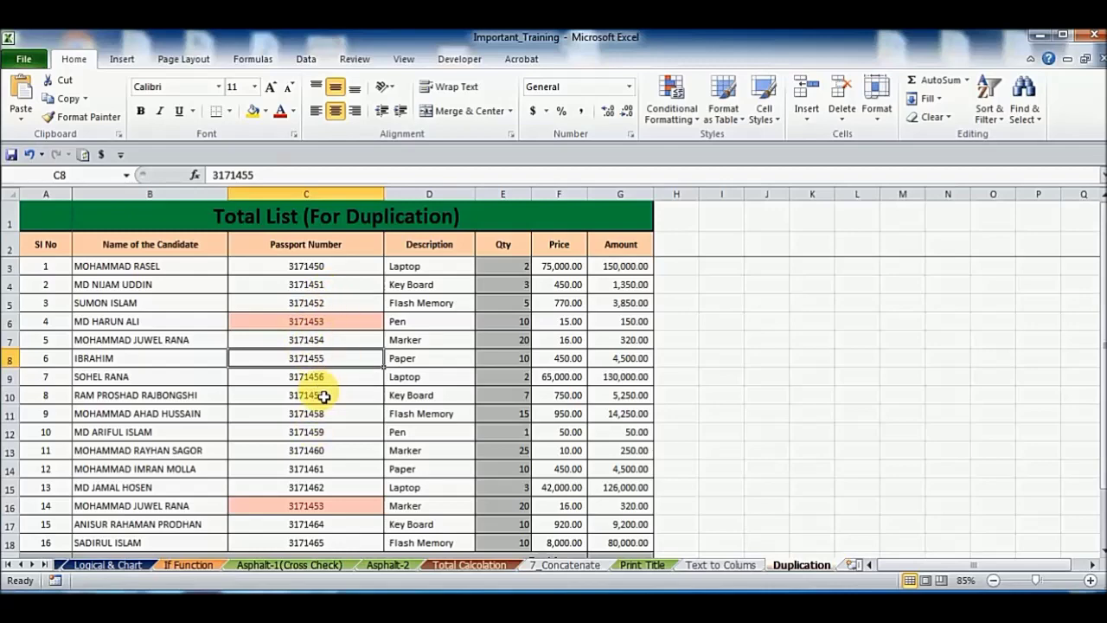
pyautogui.click(310, 268)
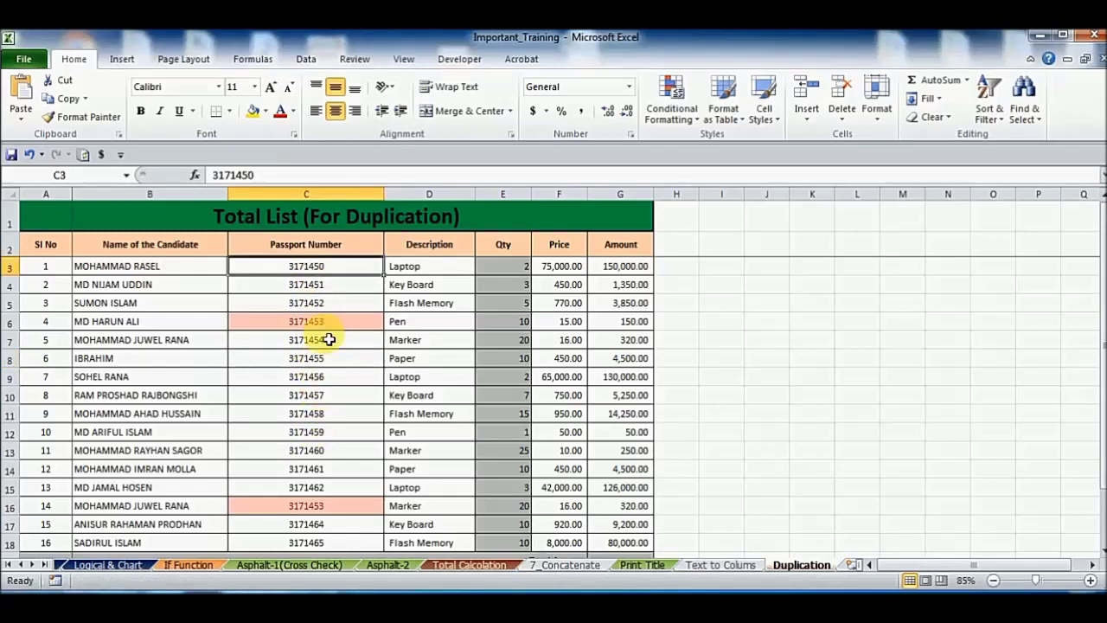
pyautogui.click(330, 398)
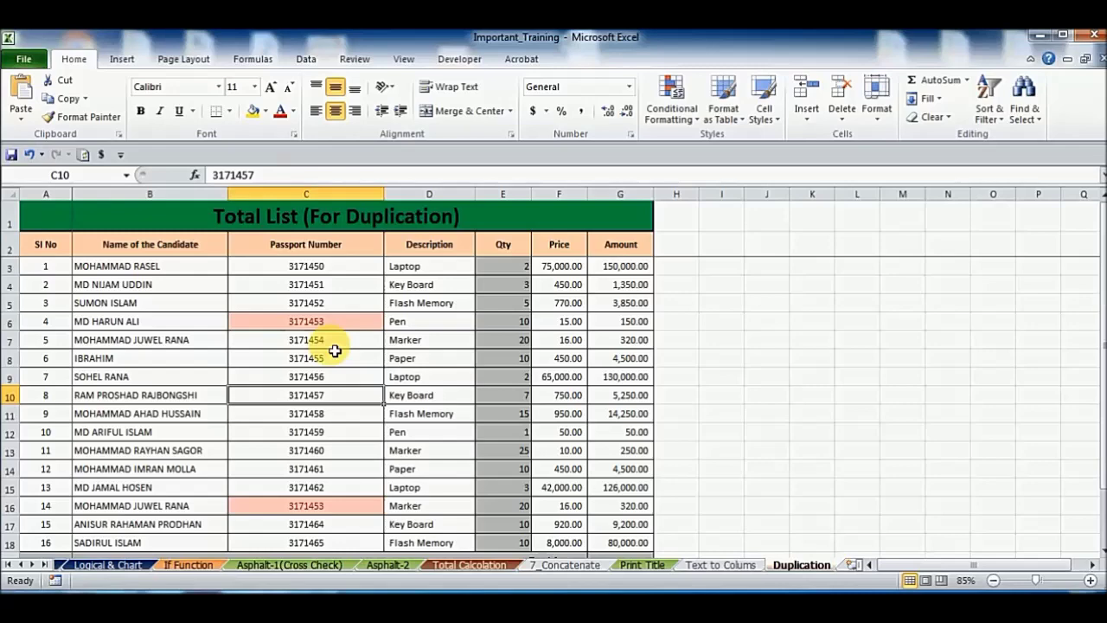
pyautogui.scroll(-2, 316, 519)
pyautogui.scroll(-1, 317, 522)
pyautogui.scroll(2, 317, 522)
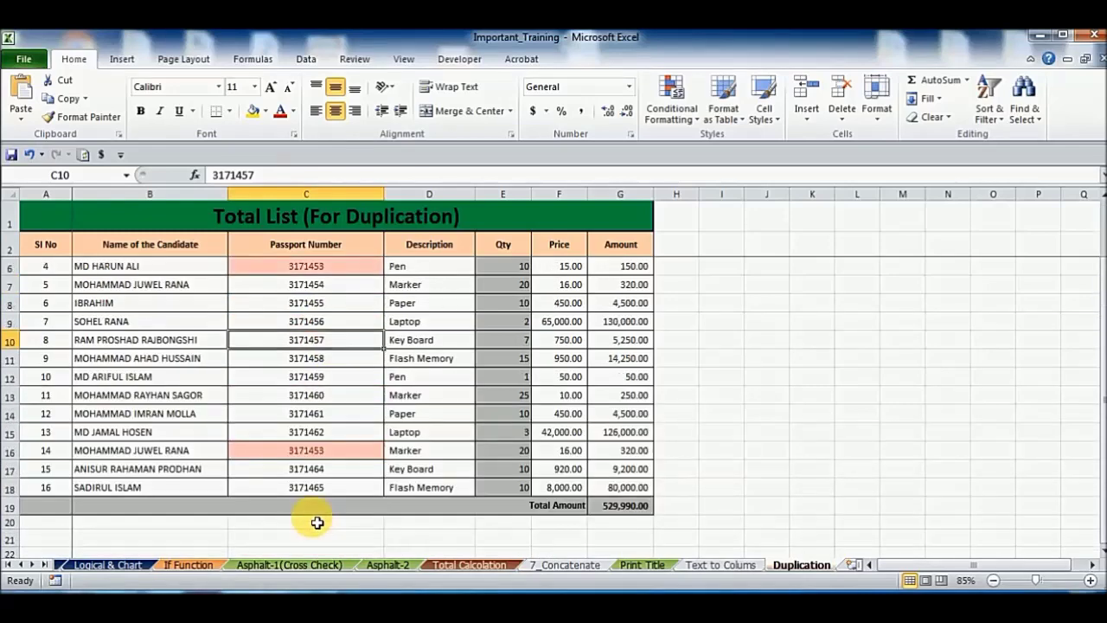
pyautogui.scroll(1, 316, 523)
pyautogui.click(329, 346)
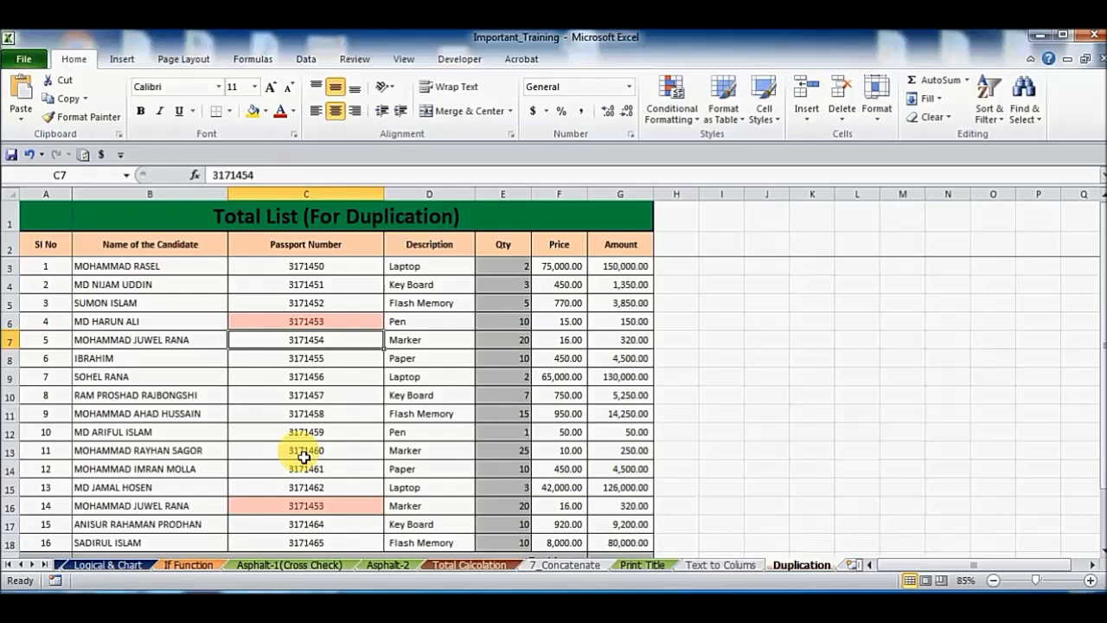
pyautogui.scroll(-4, 329, 456)
pyautogui.scroll(3, 330, 456)
pyautogui.scroll(1, 330, 456)
pyautogui.scroll(-1, 330, 456)
pyautogui.scroll(-2, 329, 456)
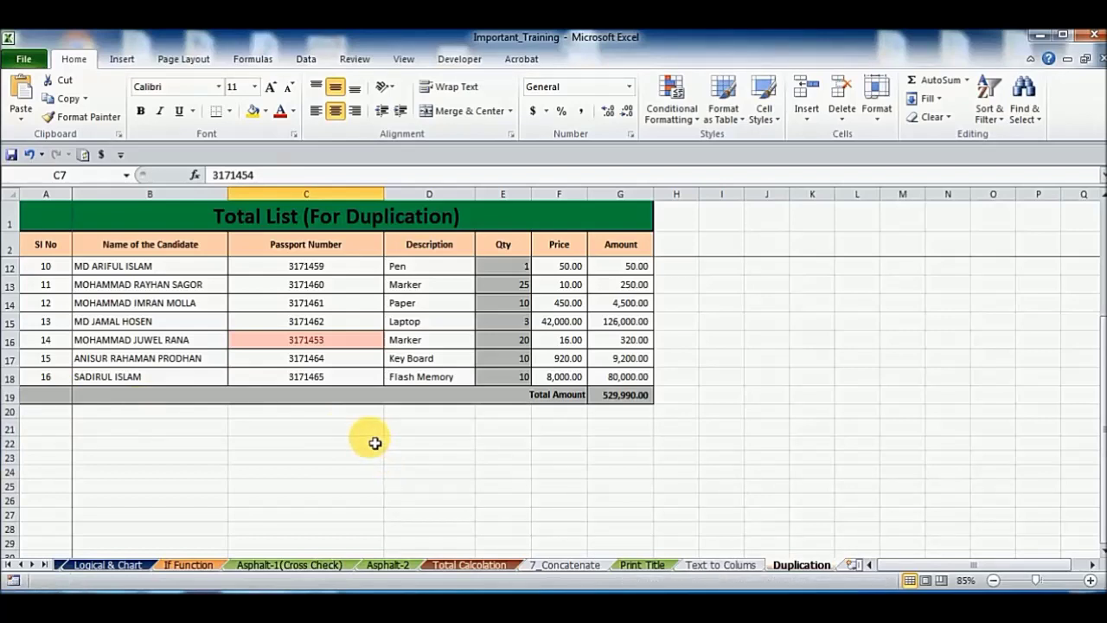
pyautogui.click(308, 318)
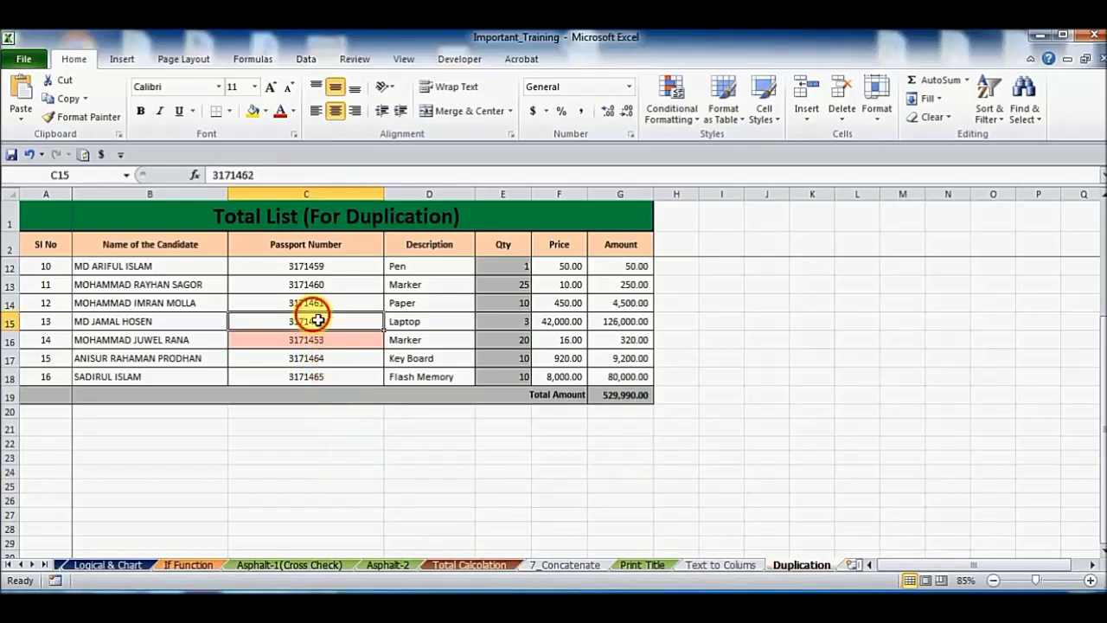
pyautogui.click(319, 430)
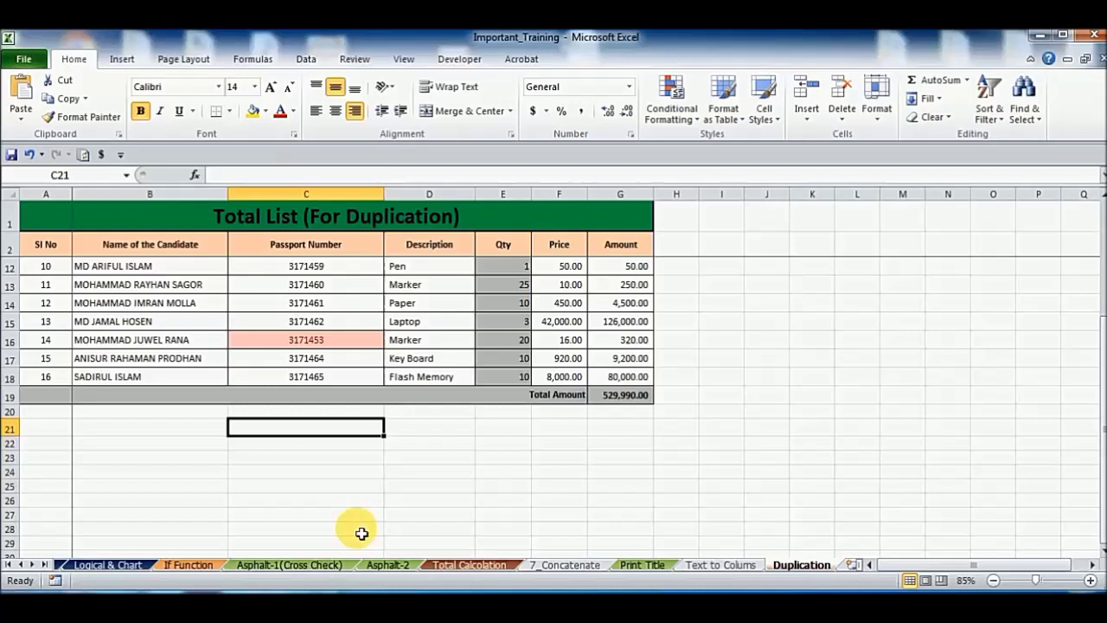
pyautogui.write('31')
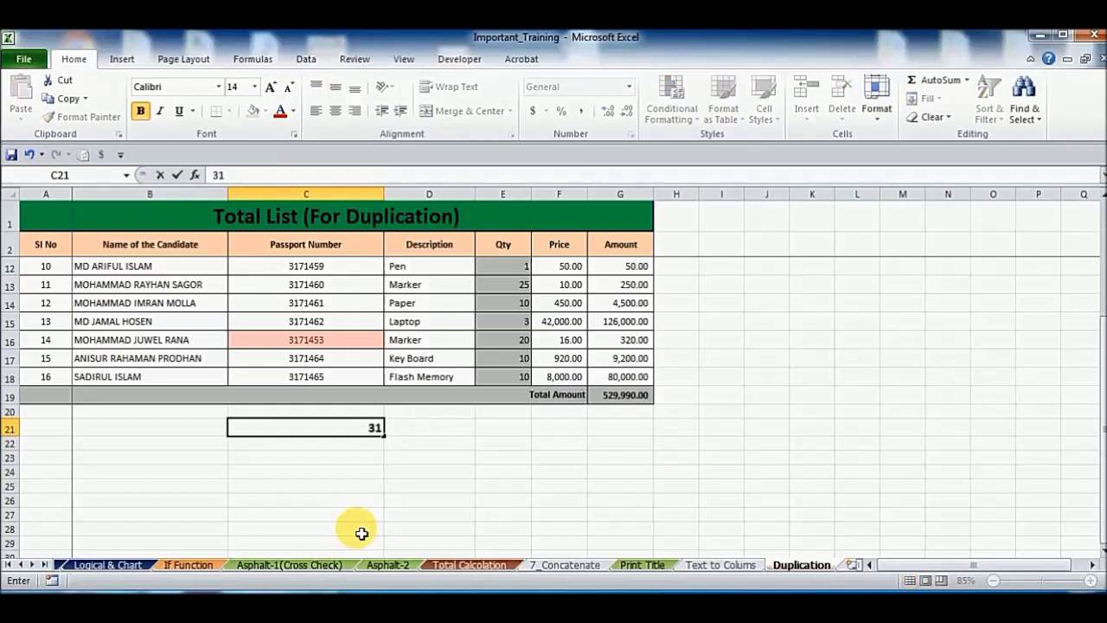
pyautogui.write('71465')
pyautogui.press('Return')
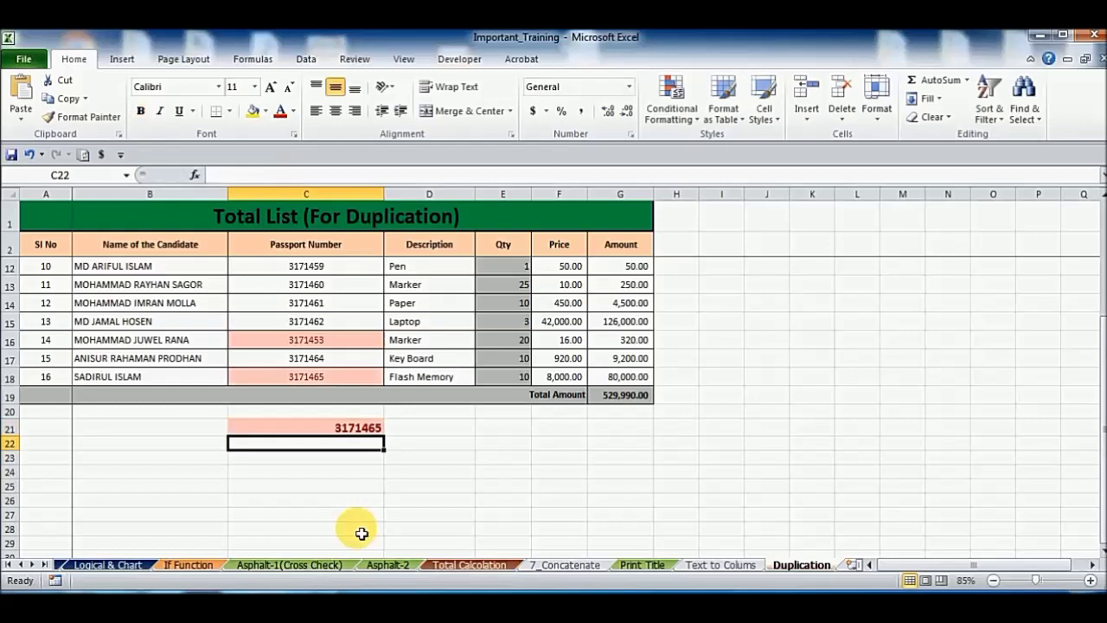
pyautogui.press('Up')
pyautogui.press('Down')
pyautogui.press('Up')
pyautogui.press('Up')
pyautogui.press('Down')
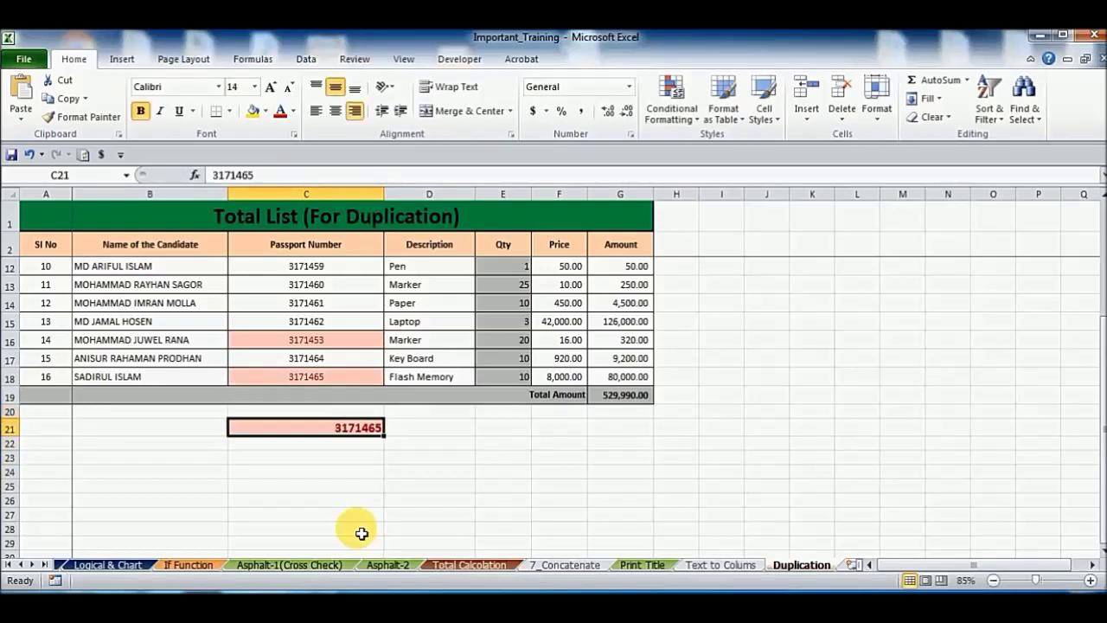
# Step: Enter a second test value 3171459 in C24 and check its highlighted match in C12
pyautogui.press('Down')
pyautogui.press('Down')
pyautogui.press('Down')
pyautogui.write('3171459')
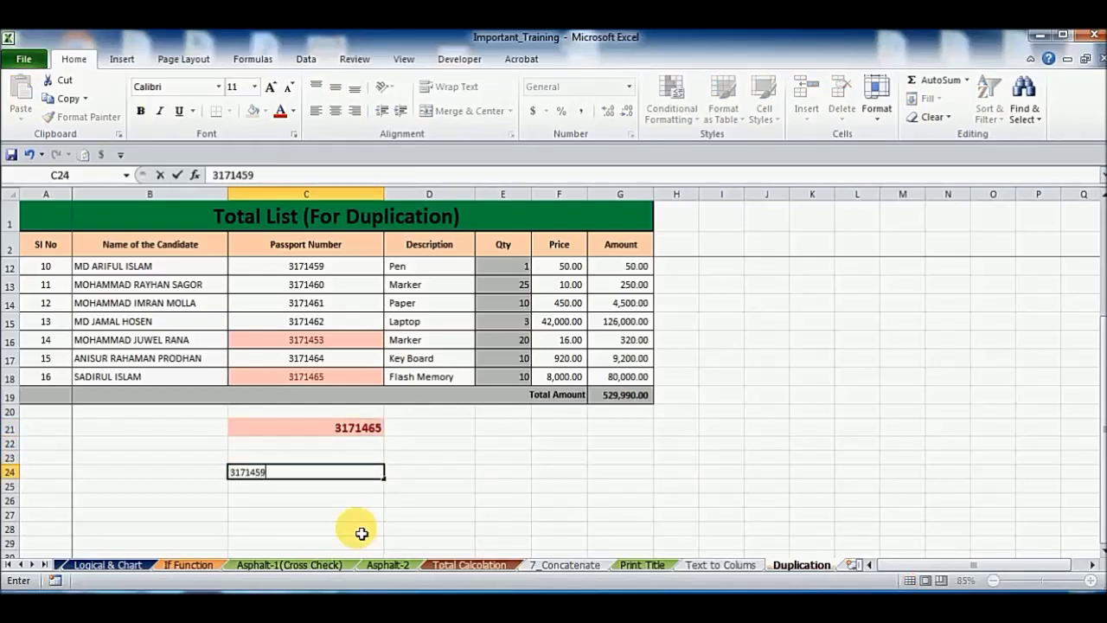
pyautogui.press('Return')
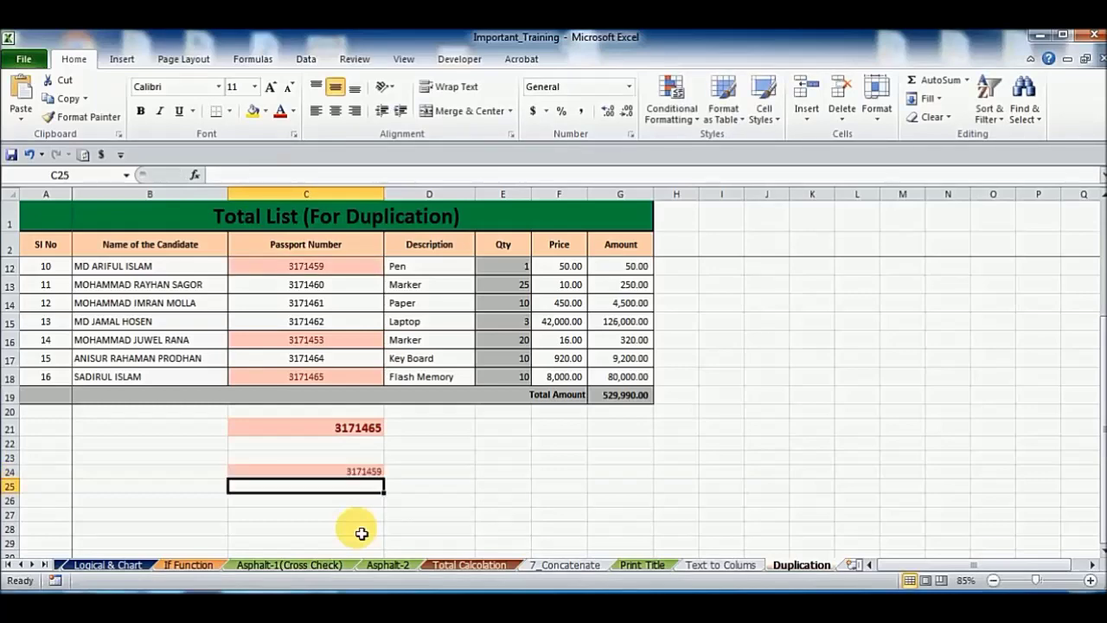
pyautogui.scroll(3, 366, 463)
pyautogui.scroll(-3, 371, 463)
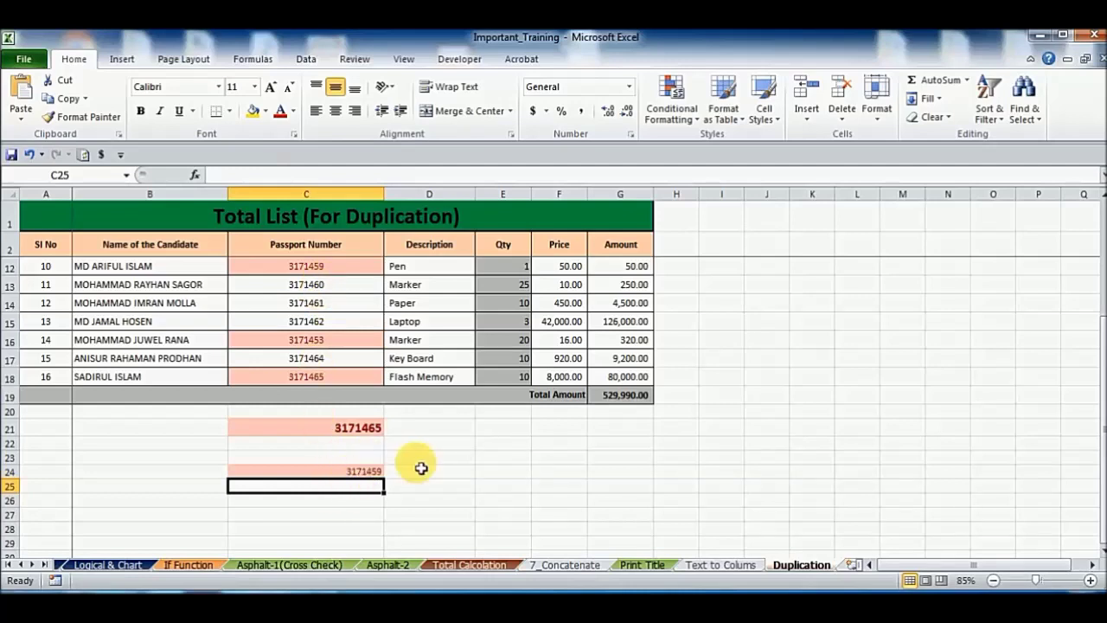
pyautogui.scroll(3, 422, 467)
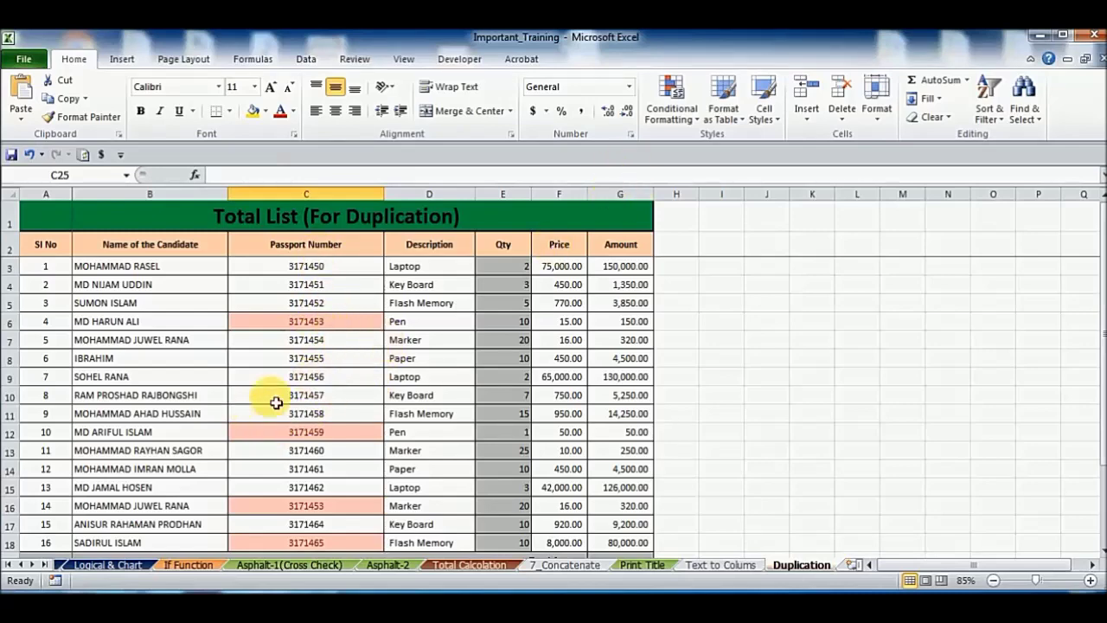
pyautogui.scroll(-3, 321, 361)
pyautogui.scroll(-2, 327, 366)
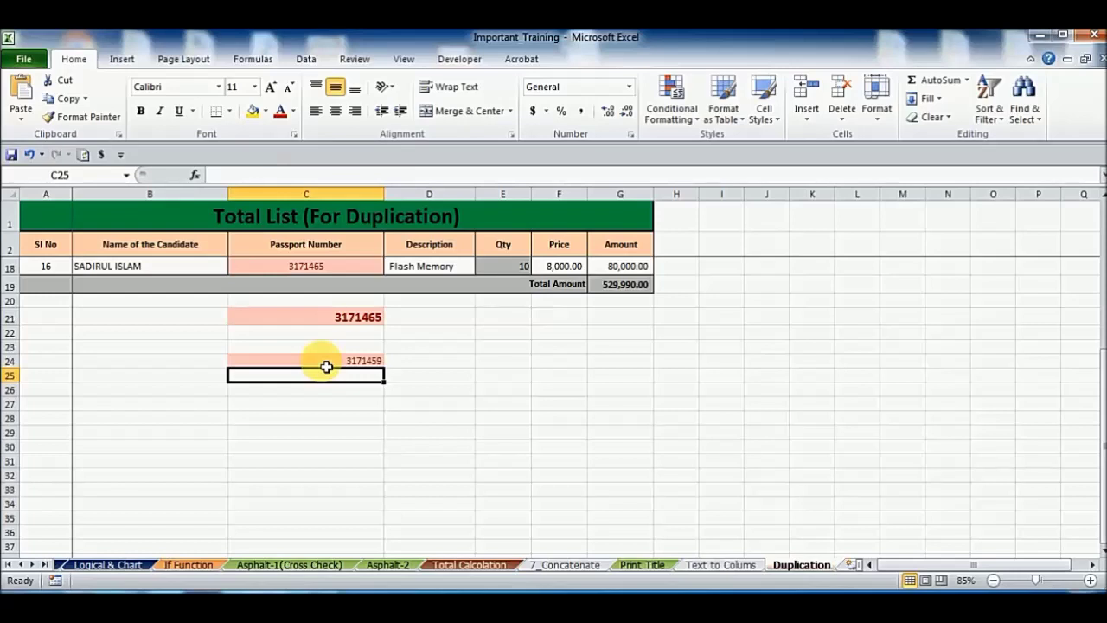
pyautogui.scroll(3, 326, 366)
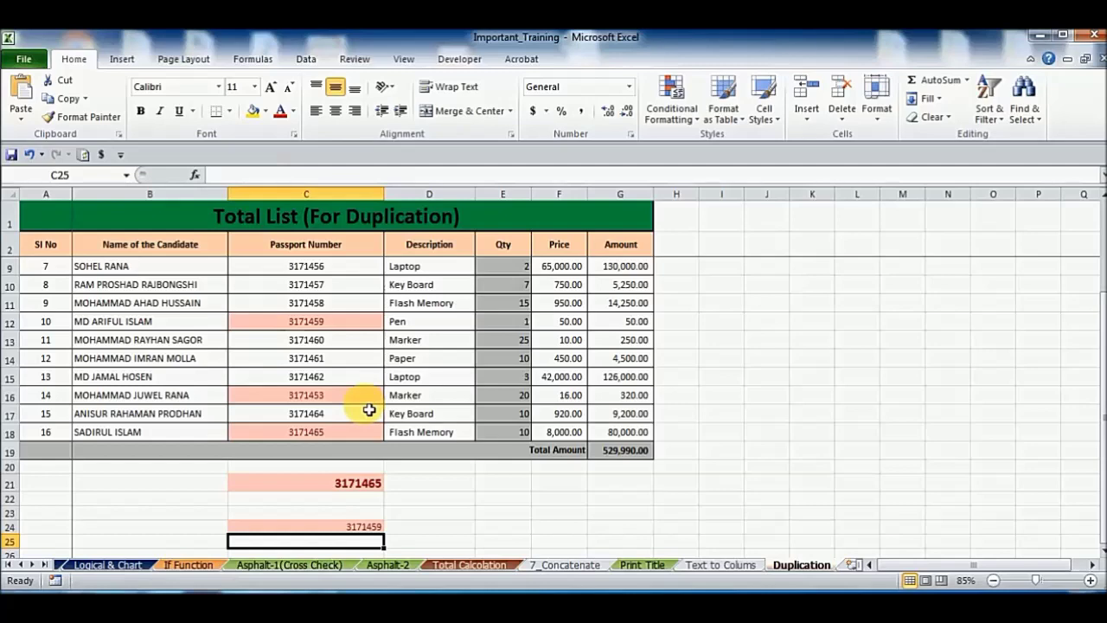
pyautogui.scroll(-3, 344, 417)
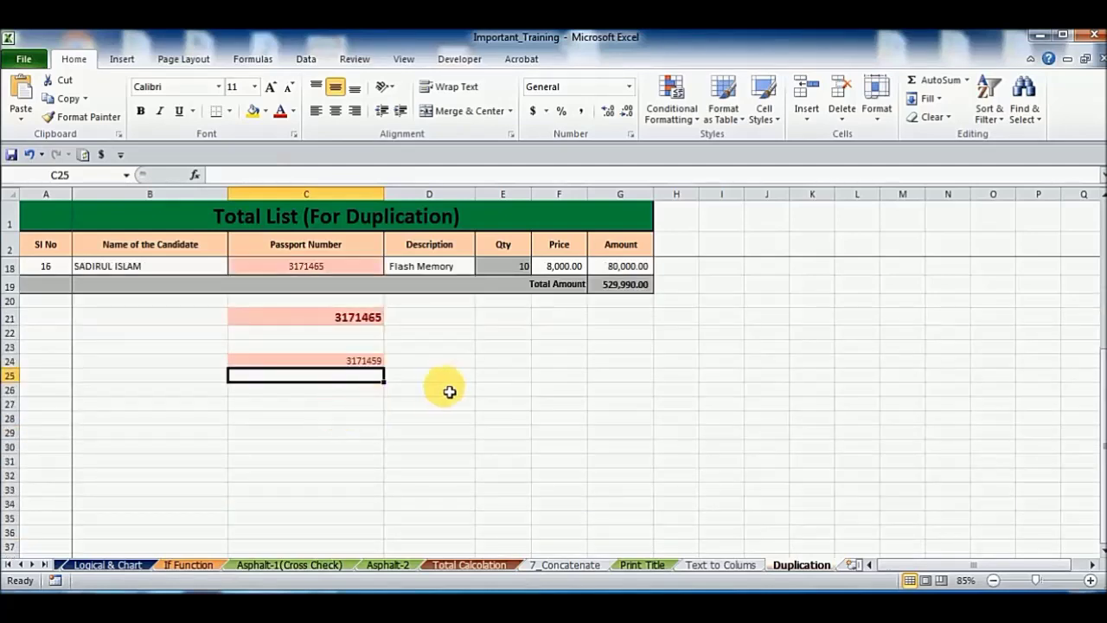
pyautogui.scroll(3, 320, 437)
pyautogui.scroll(1, 329, 398)
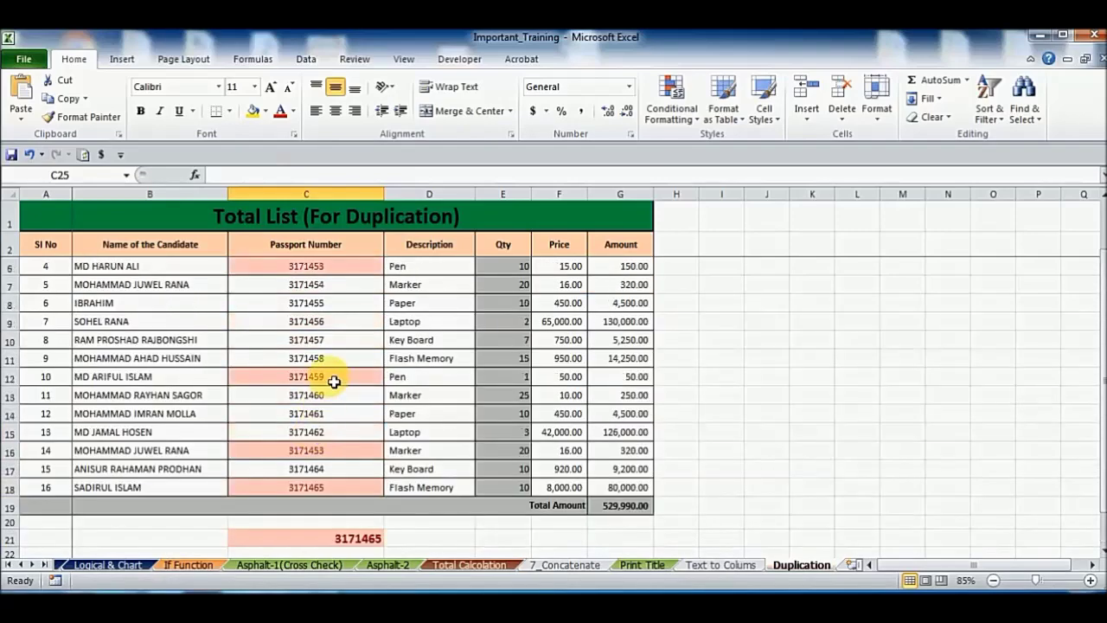
pyautogui.scroll(1, 334, 382)
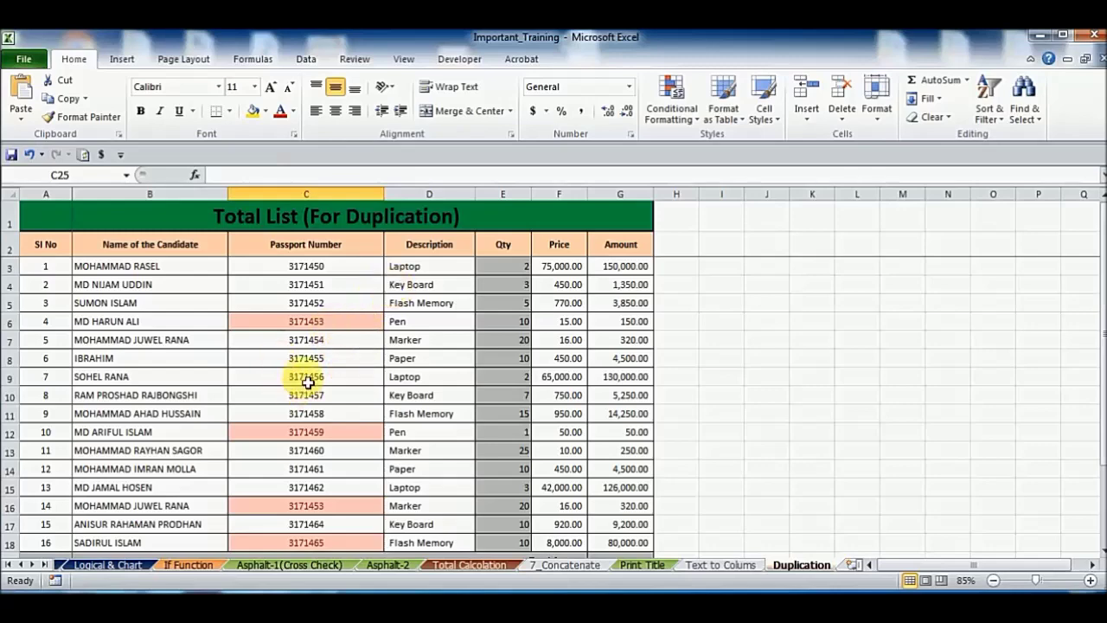
pyautogui.scroll(-2, 307, 381)
pyautogui.scroll(-2, 307, 381)
pyautogui.scroll(1, 307, 381)
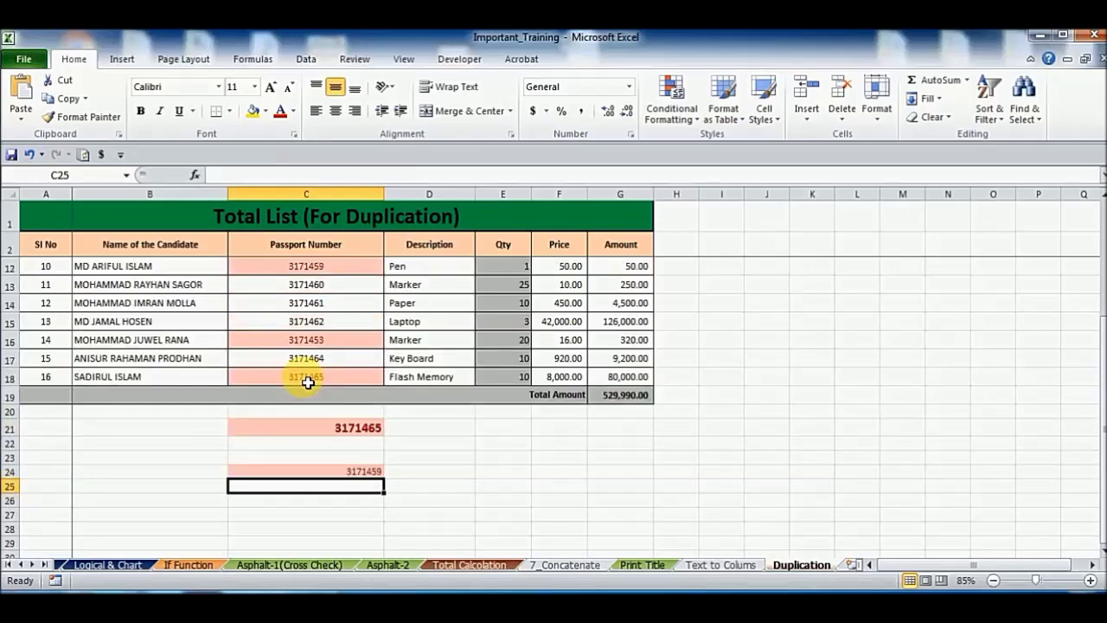
pyautogui.scroll(3, 307, 381)
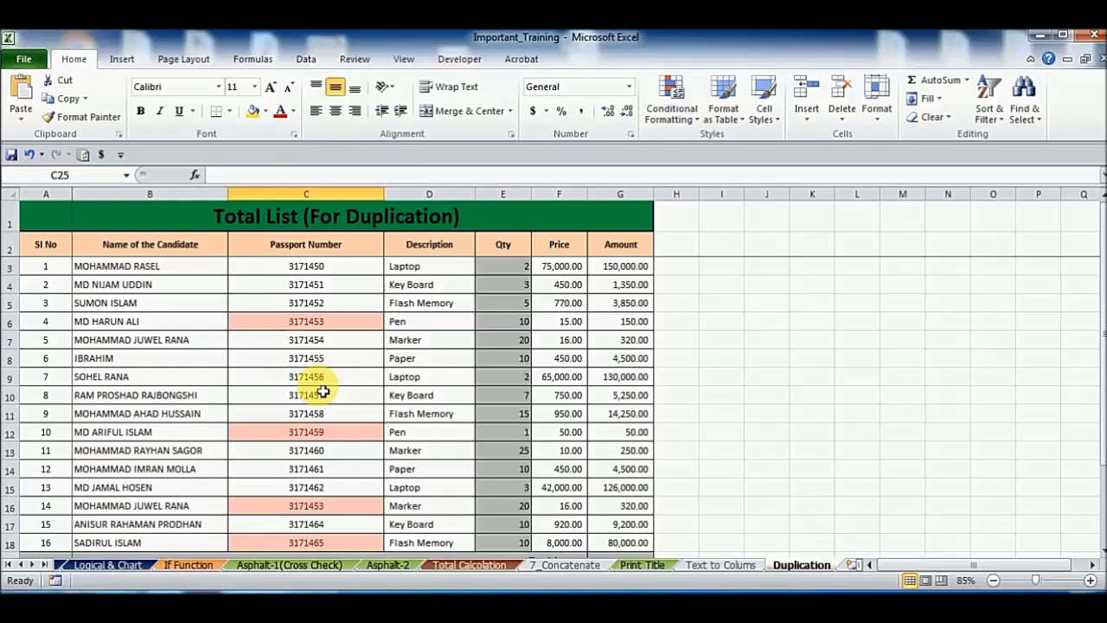
pyautogui.scroll(-4, 375, 450)
pyautogui.scroll(1, 378, 454)
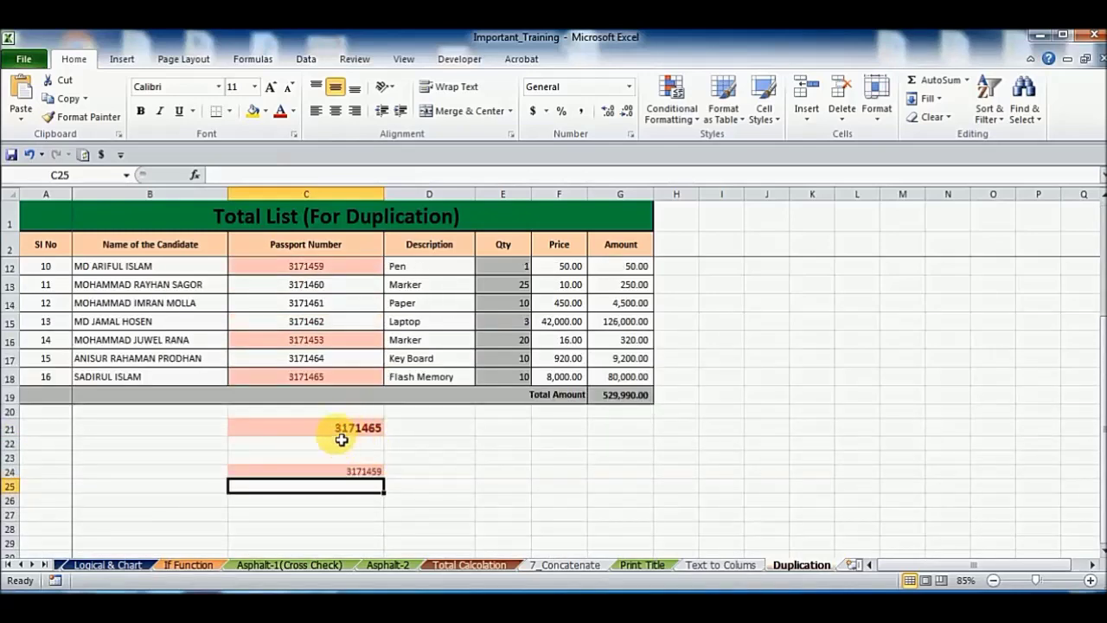
pyautogui.scroll(3, 319, 337)
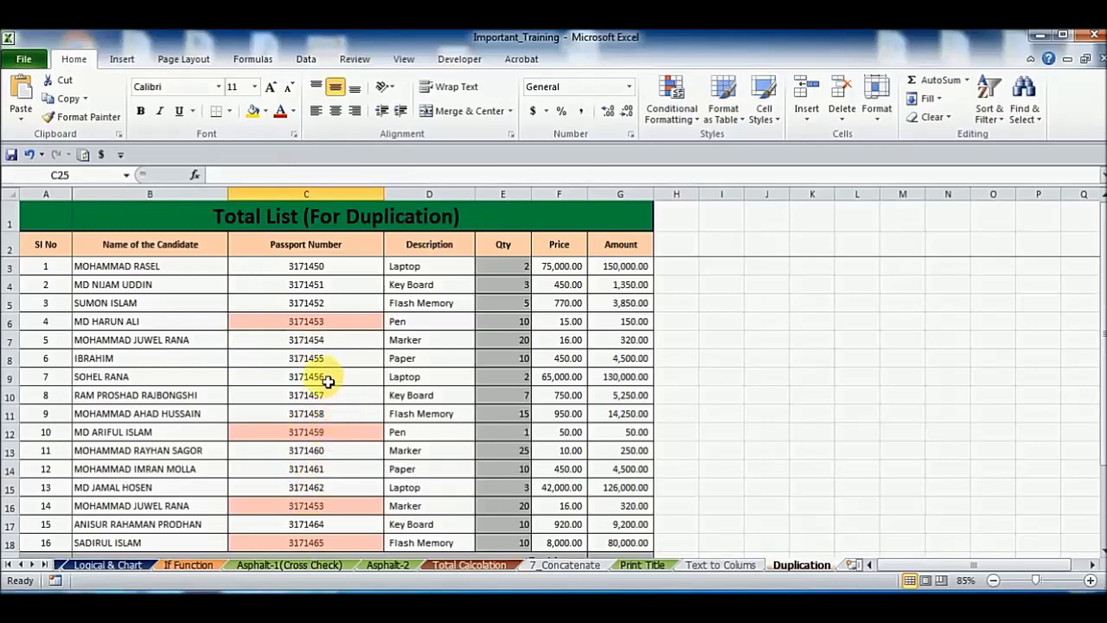
pyautogui.scroll(-2, 324, 381)
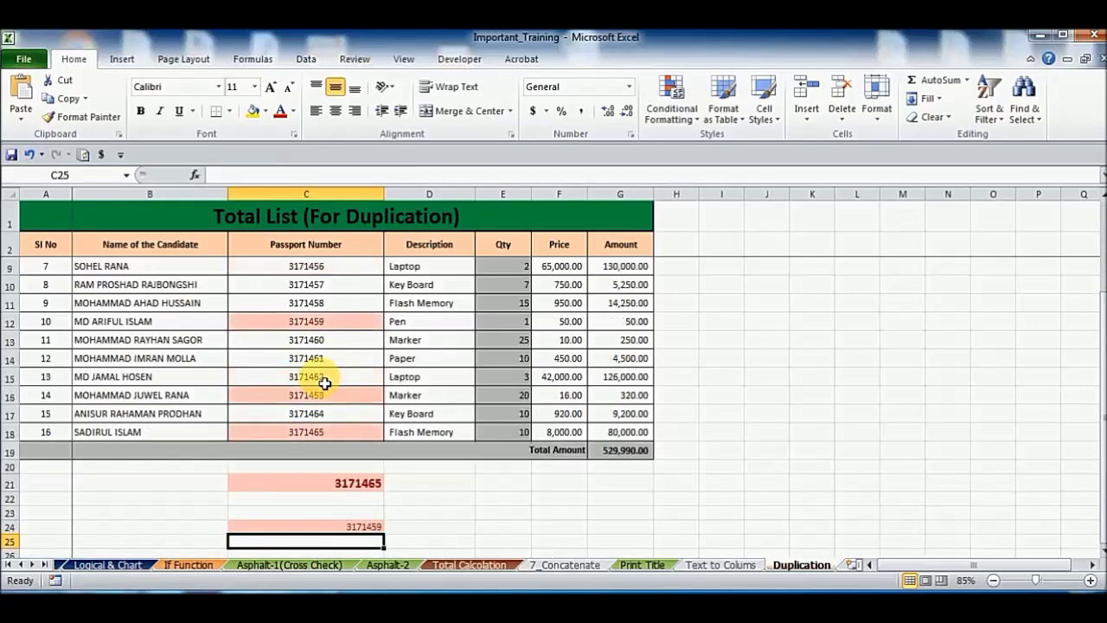